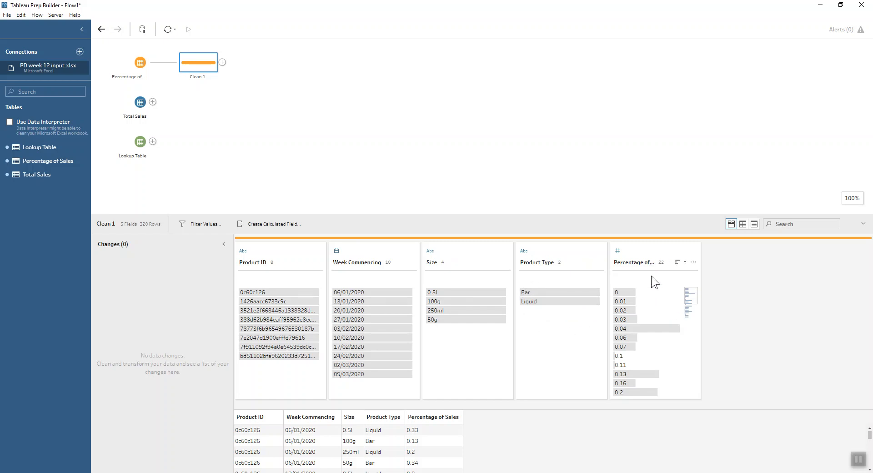
Add a clean step to Total Sales and change the Year Week Number field's data type to String
click(152, 102)
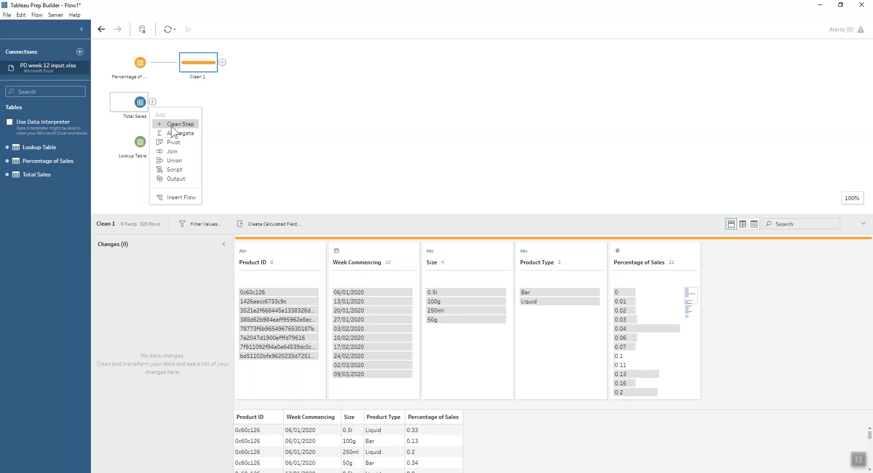
click(172, 124)
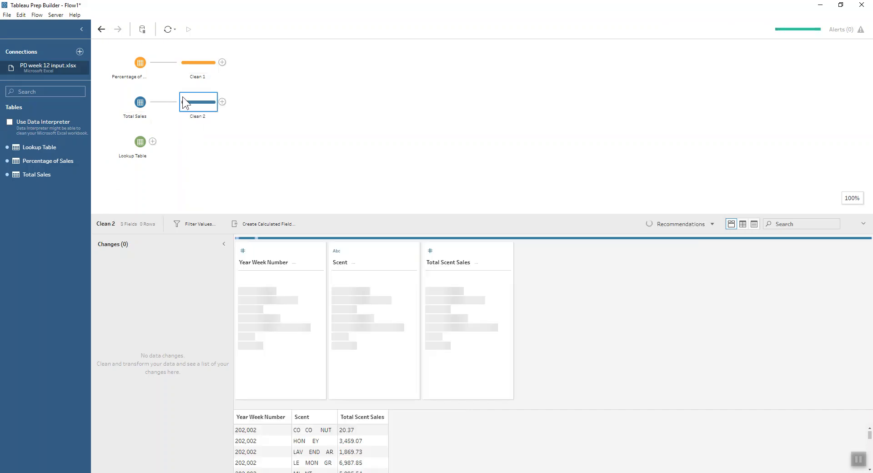
click(246, 253)
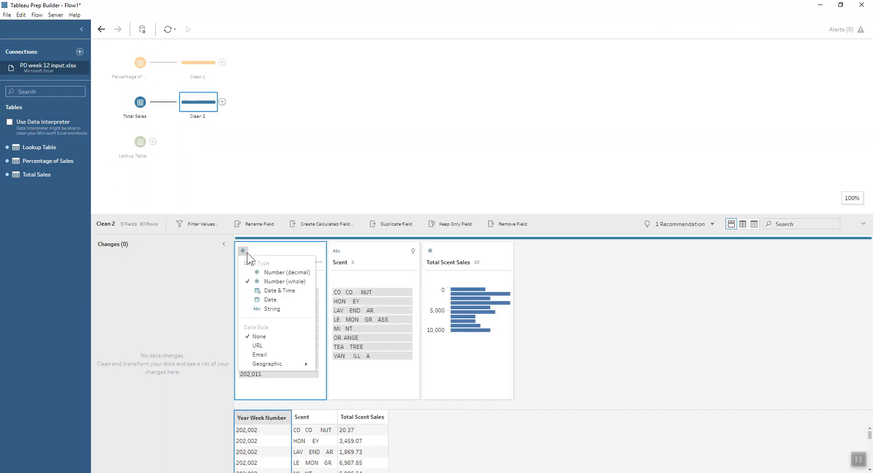
click(260, 309)
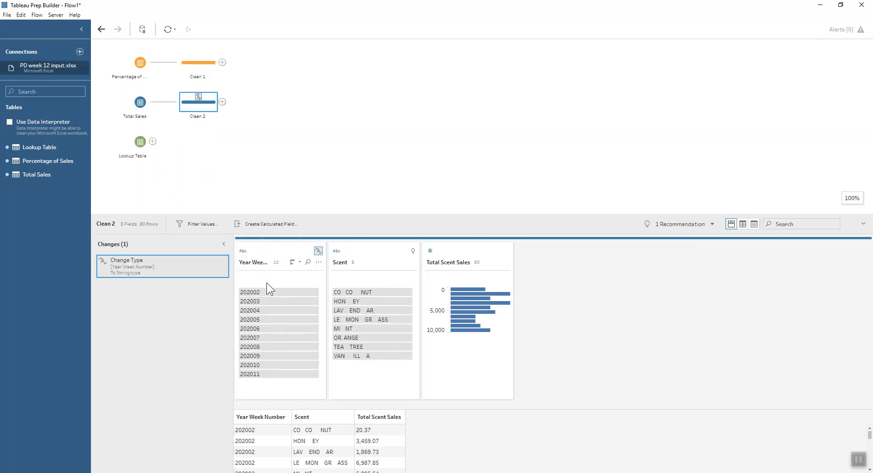
Add a clean step to Lookup Table and compare its fields with those of Clean 1 and Clean 2
mouse_move(254, 293)
click(152, 142)
click(162, 162)
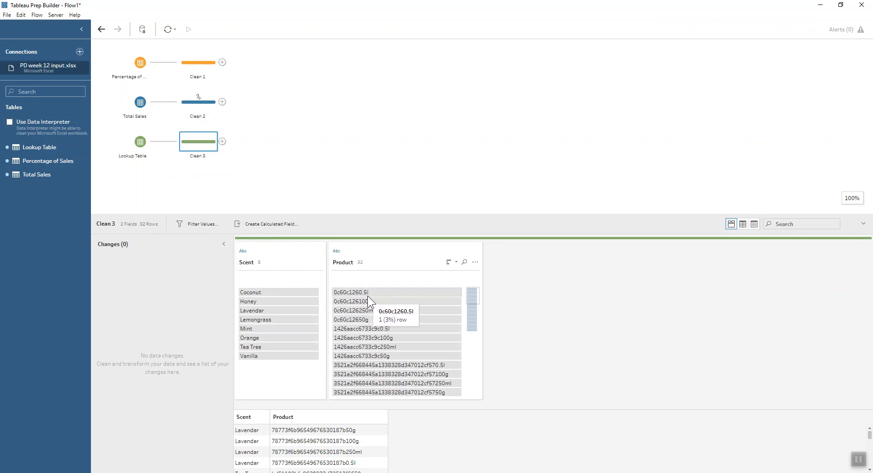
click(208, 75)
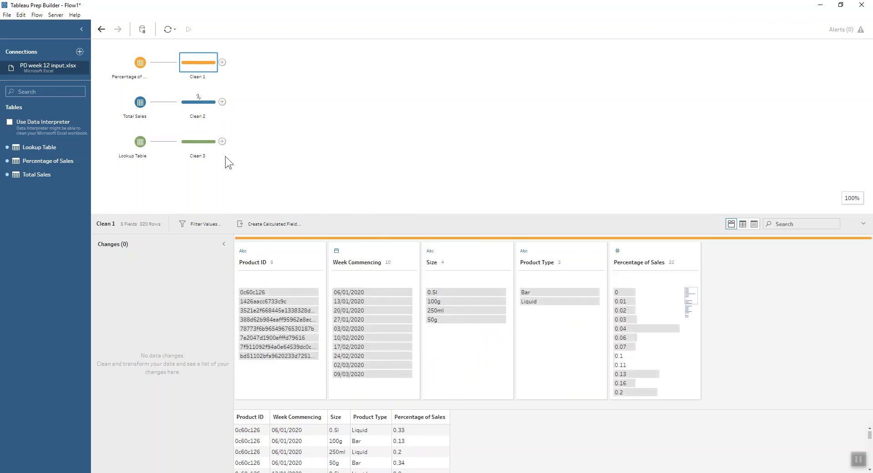
click(197, 144)
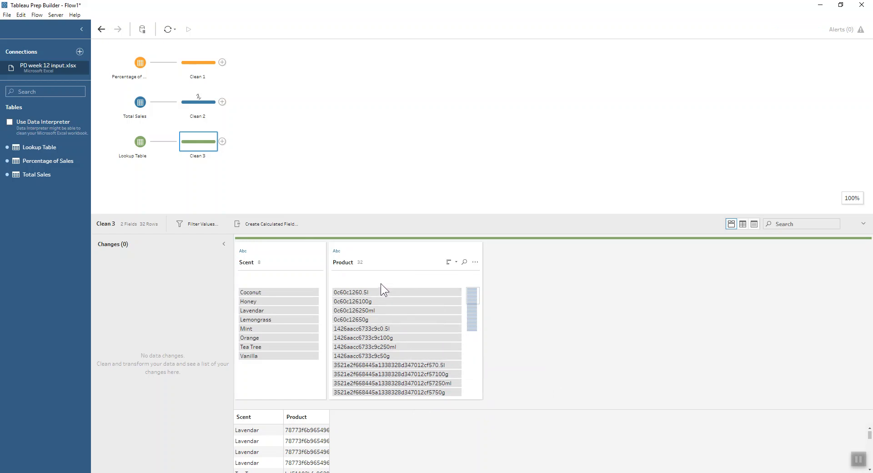
click(190, 62)
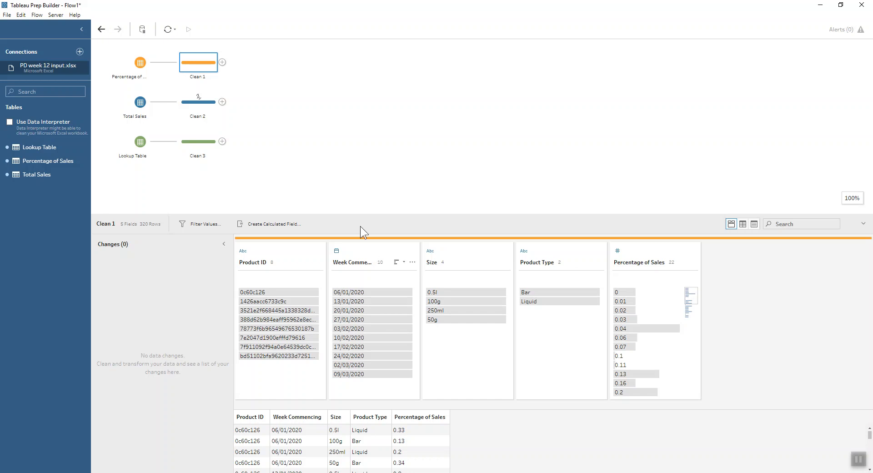
click(201, 102)
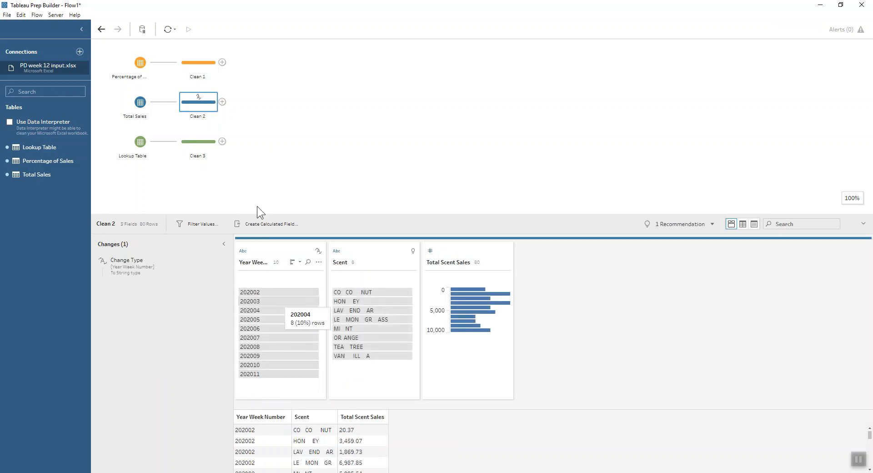
Duplicate the Week Commencing field in Clean 1
click(194, 64)
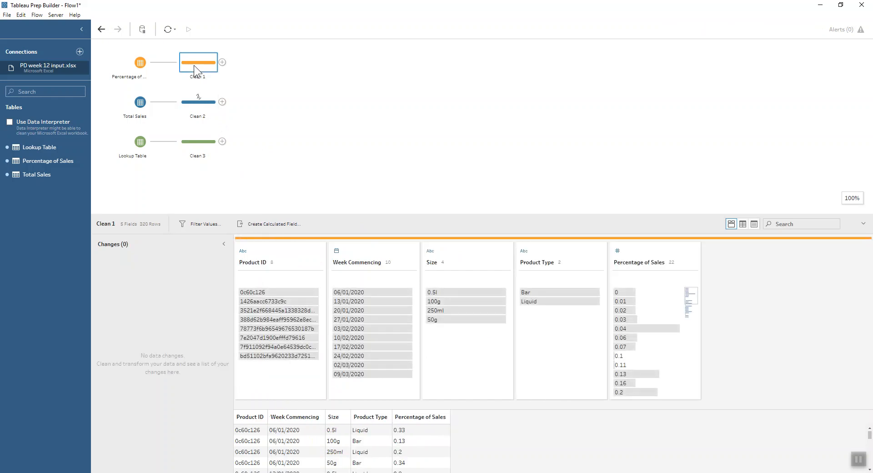
right_click(367, 256)
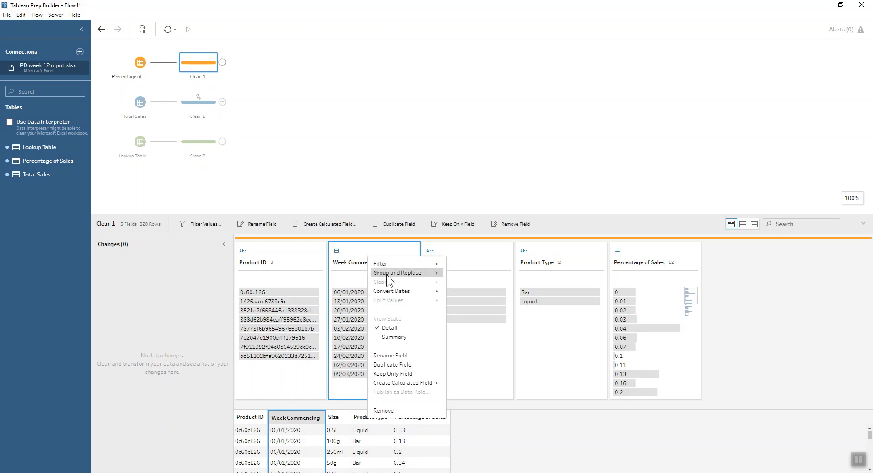
click(402, 362)
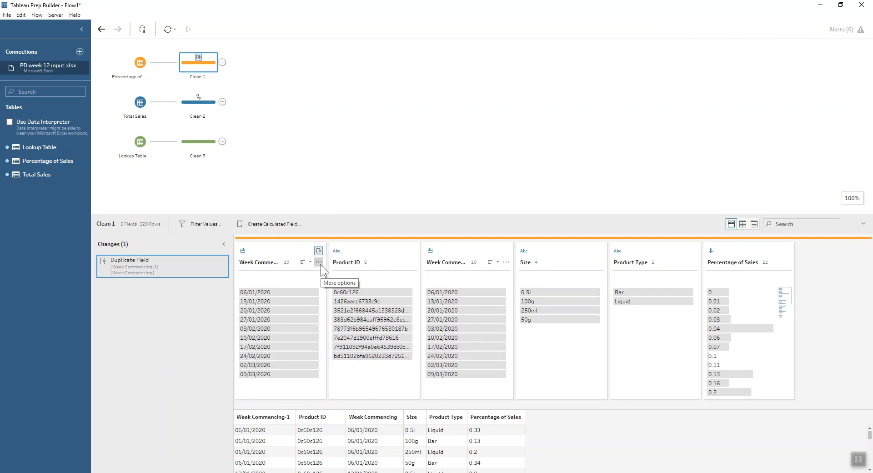
Convert the duplicated Week Commencing-1 field's dates to Year Number and rename the field Year
click(321, 264)
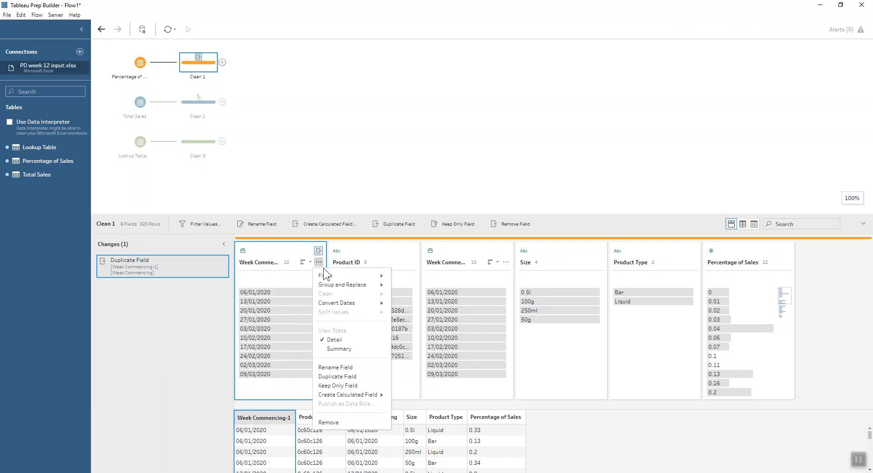
mouse_move(332, 302)
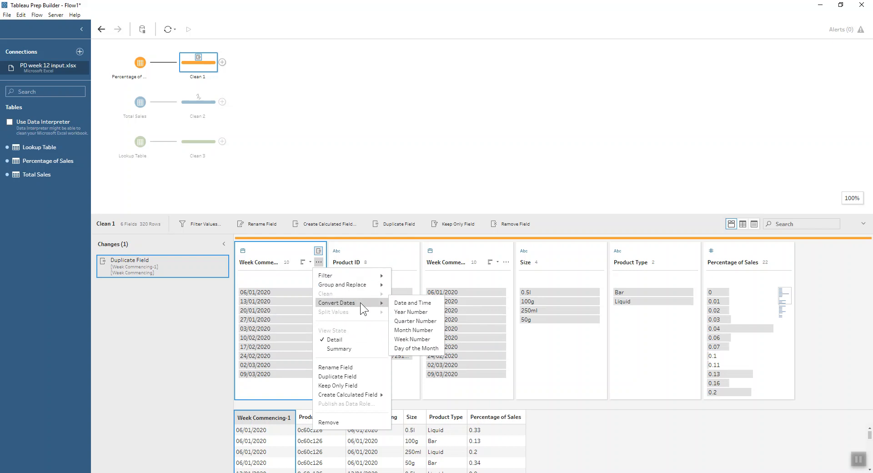
click(406, 312)
double_click(255, 263)
text(Year)
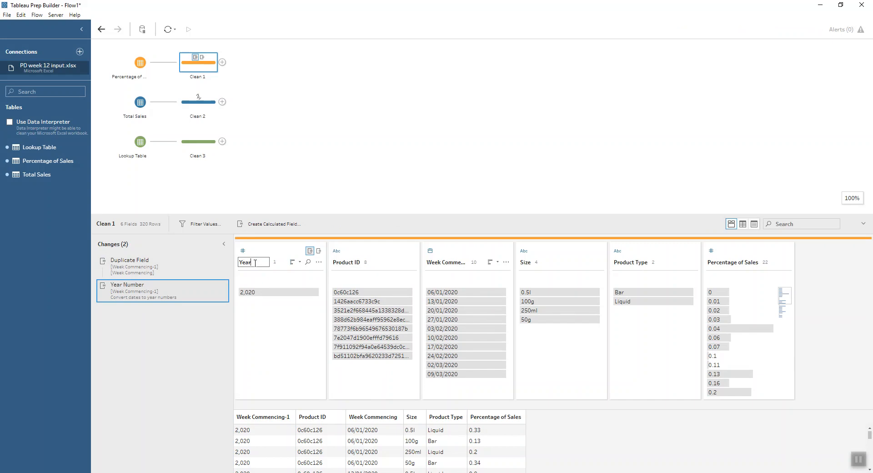
key(Return)
Convert the original Week Commencing field's dates to Week Number
click(443, 263)
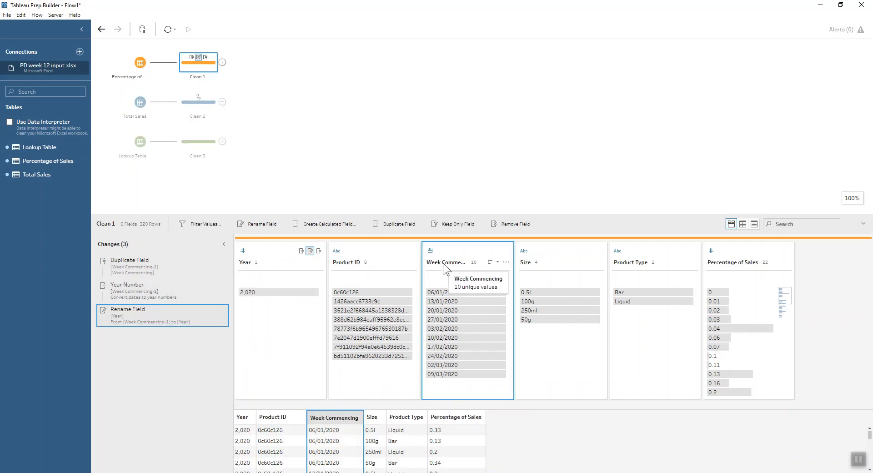
click(504, 263)
mouse_move(537, 301)
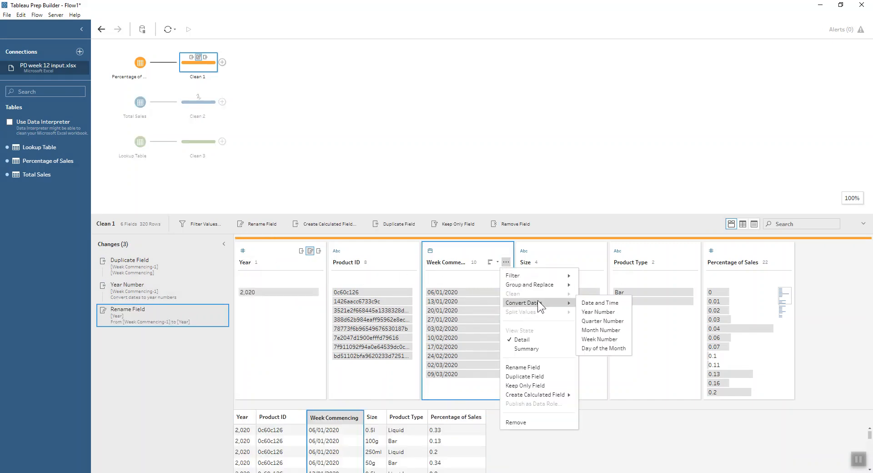
click(600, 338)
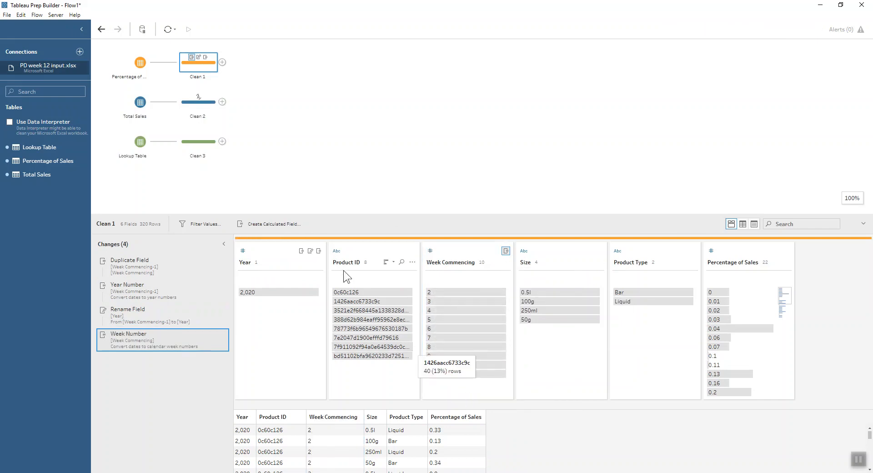
Create a calculated field in Clean 1 and name it Year Week Number
click(288, 225)
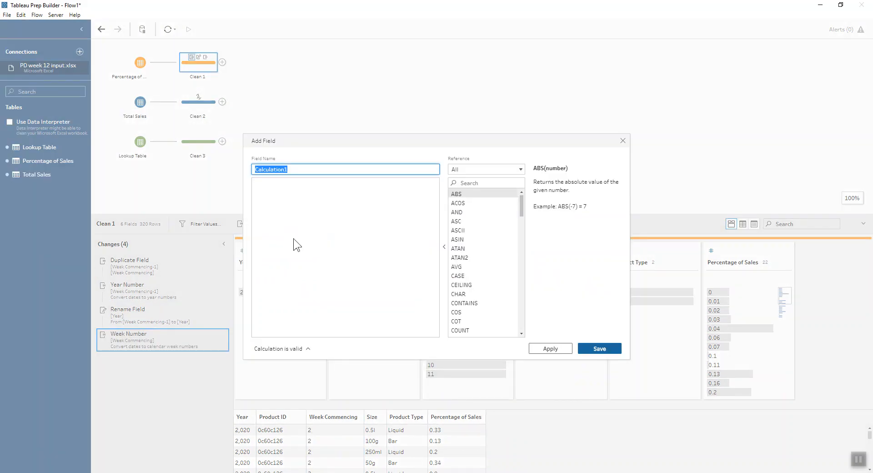
text(YEar)
key(BackSpace)
key(BackSpace)
key(BackSpace)
text(ear Number)
key(ctrl+Left)
text(Week)
click(294, 238)
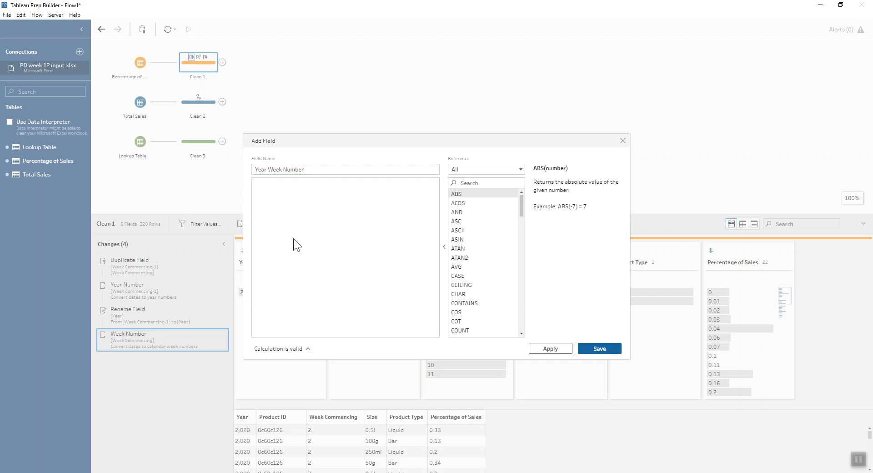
Enter the formula str([Year])+STR([Week Commencing]) for the Year Week Number calculation
text(str(year)
key(Return)
text()+str)
key(Return)
text([Week Commencing])
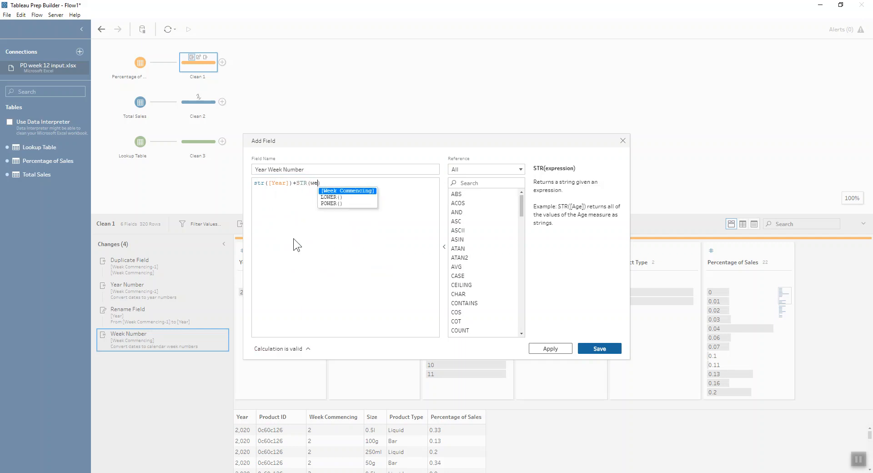
key(Return)
Try shortening the formula's second field reference to [Week] and restore it to [Week Commencing]
key(BackSpace)
key(BackSpace)
key(BackSpace)
key(BackSpace)
key(BackSpace)
key(BackSpace)
key(BackSpace)
key(BackSpace)
key(BackSpace)
key(BackSpace)
key(BackSpace)
key(BackSpace)
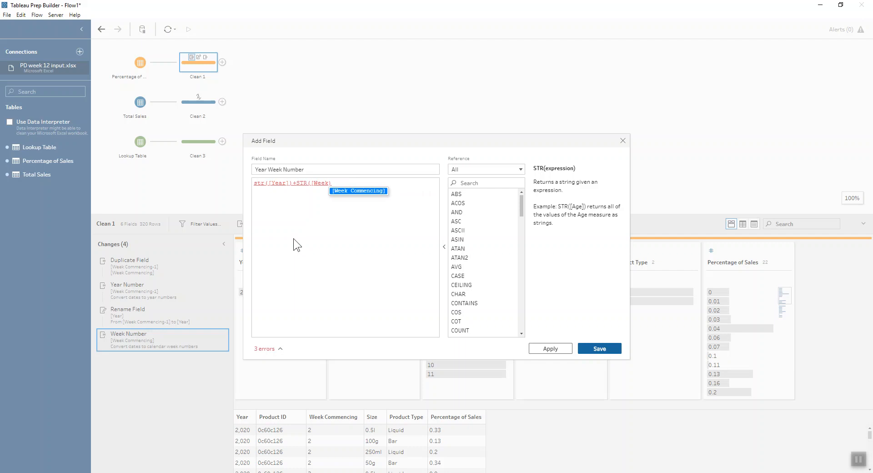
text(])
drag(311, 146, 211, 168)
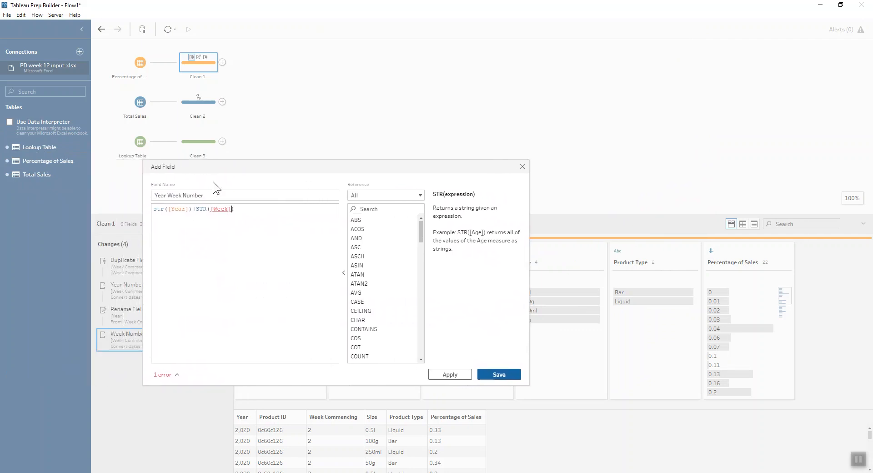
text(c)
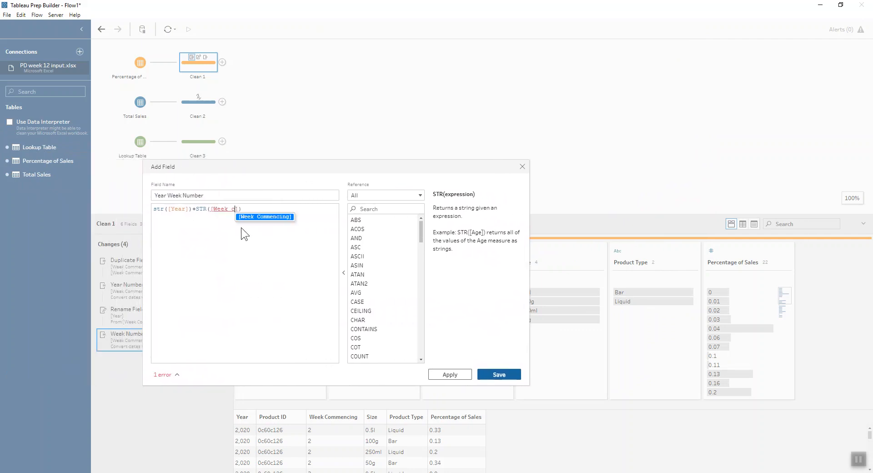
click(249, 218)
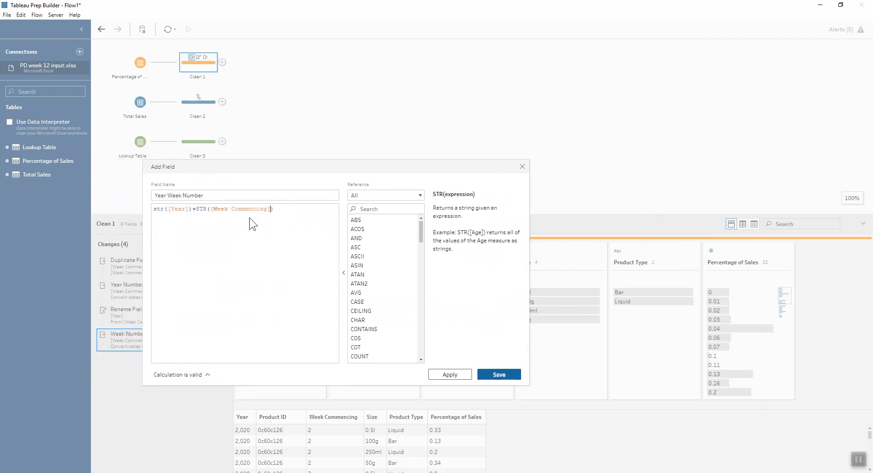
Save the Year Week Number calculation and compare its values with the matching field in Clean 2
click(498, 375)
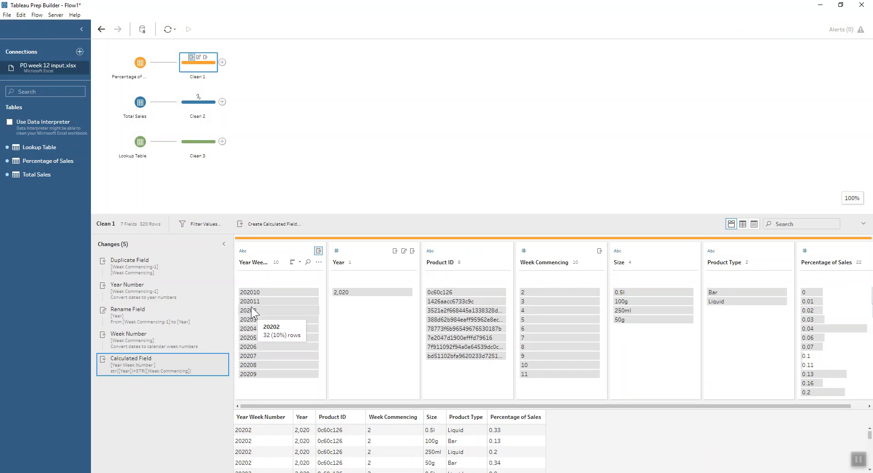
click(182, 96)
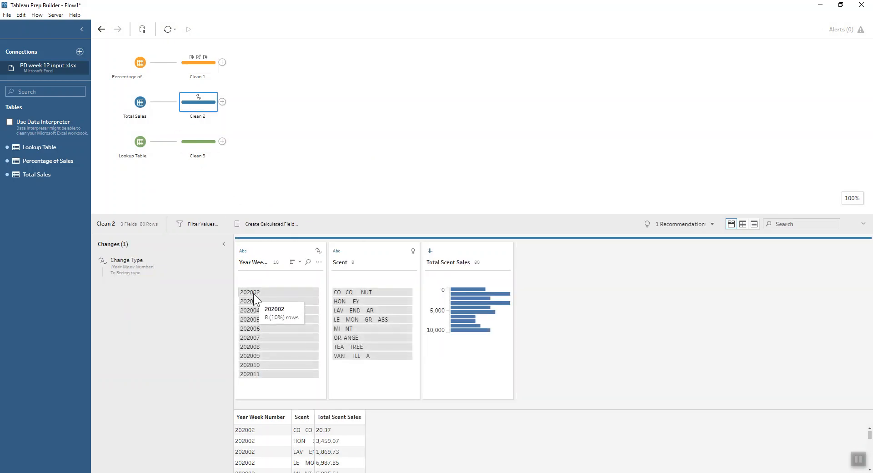
click(198, 69)
Reopen the Year Week Number calculation and add the condition if len(str([Week Commencing]))=1 above the existing expression
double_click(162, 361)
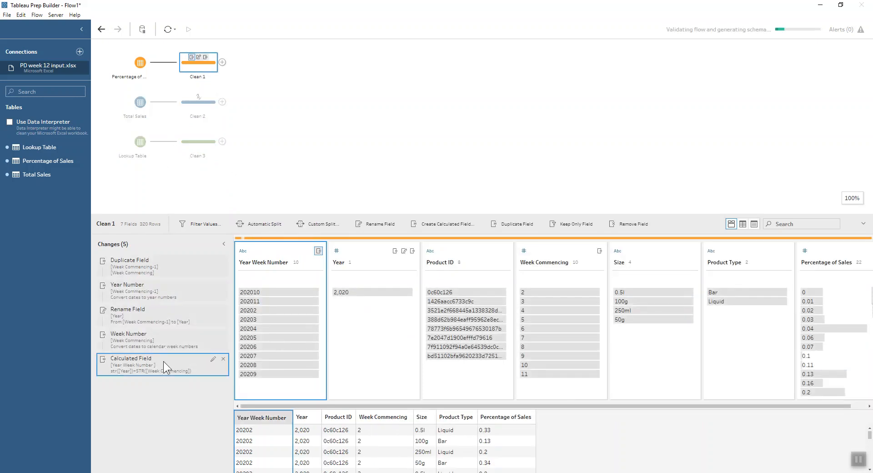
click(254, 183)
key(Return)
text(if )
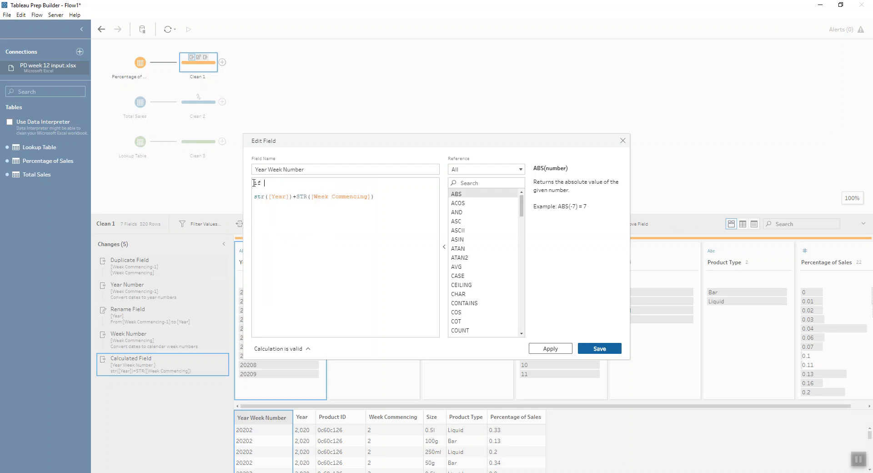
text(len(s)
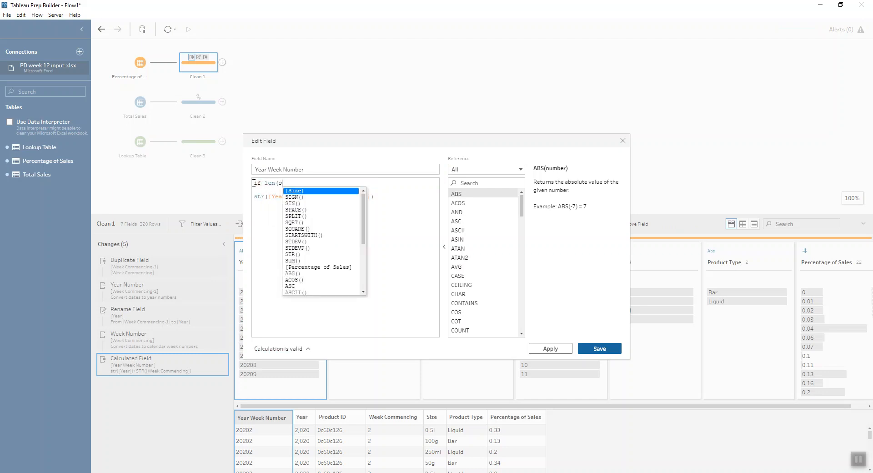
text(tr([Week Commencing]))
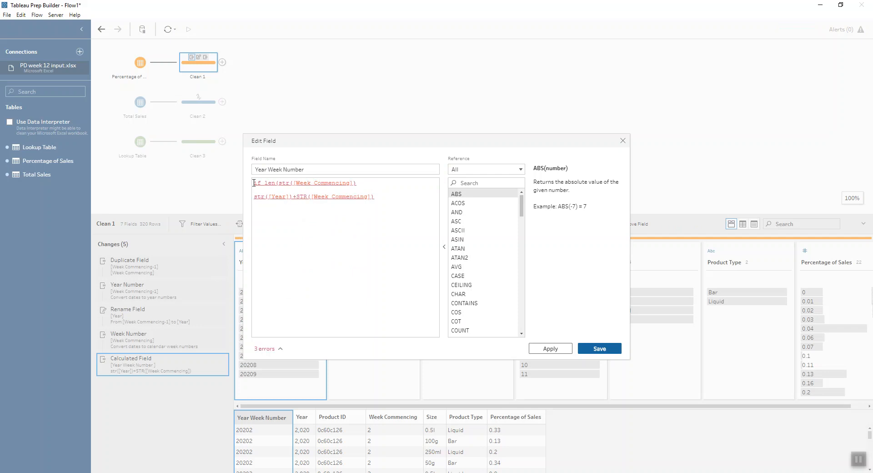
text()=1)
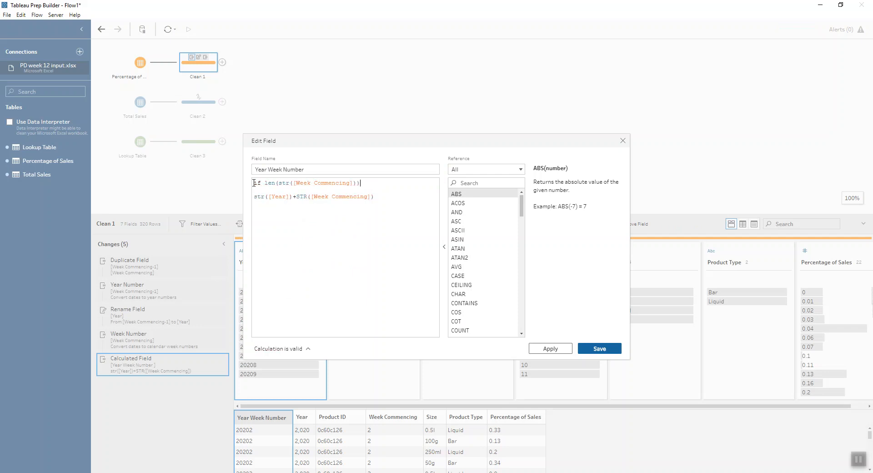
key(Return)
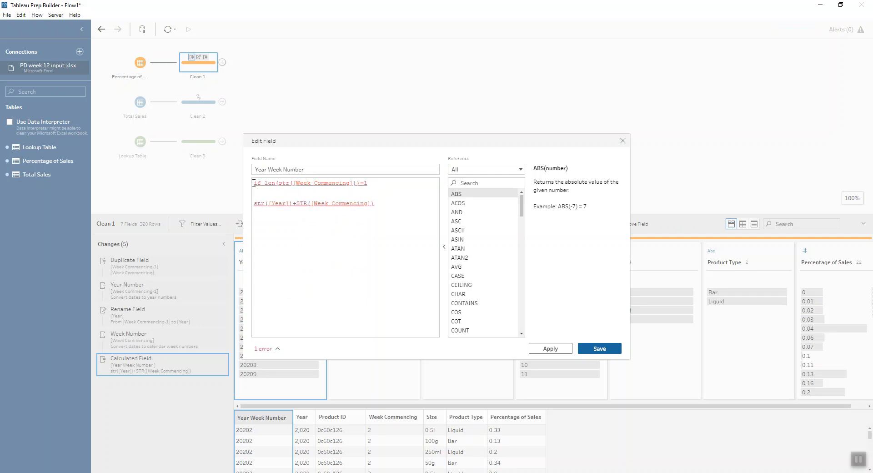
Copy the existing expression into a then branch below the condition: then str([Year])+STR([Week Commencing])
click(374, 204)
drag(241, 209, 236, 201)
key(ctrl+c)
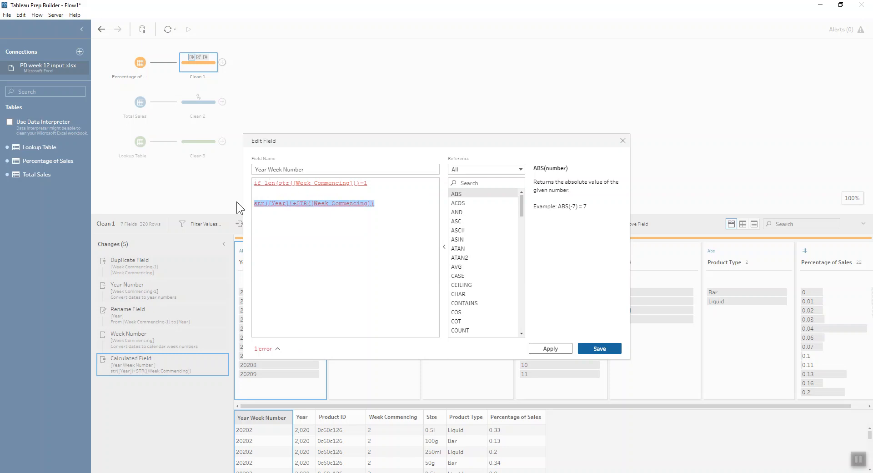
click(265, 195)
text(then)
key(ctrl+v)
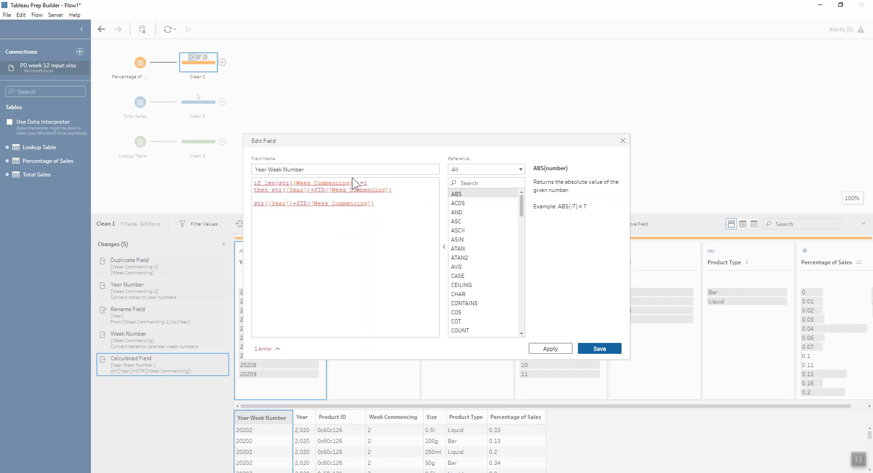
Insert "0"+ before STR([Week Commencing]) in the then branch, make the original expression the else branch, add end, and save the calculation
text("0"+)
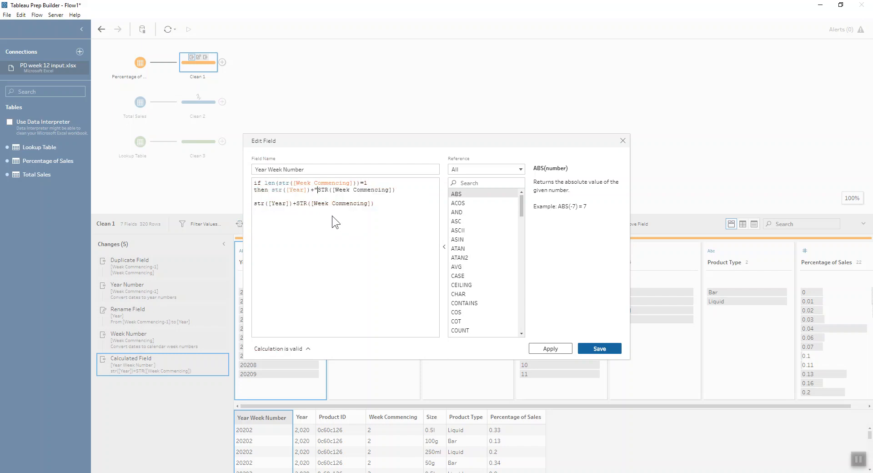
key(Escape)
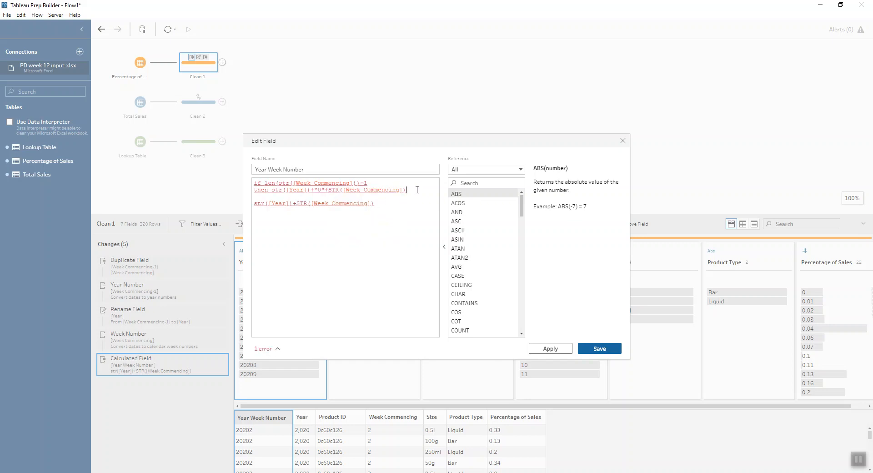
key(Return)
text(else)
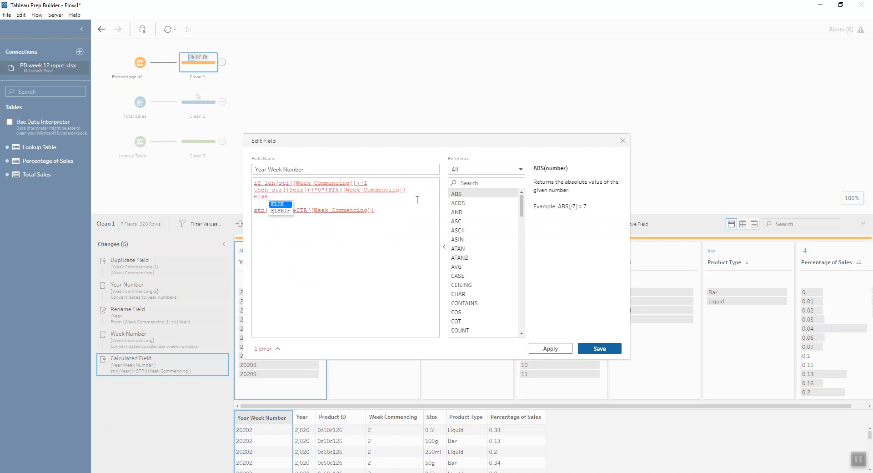
click(413, 218)
key(Return)
text(end)
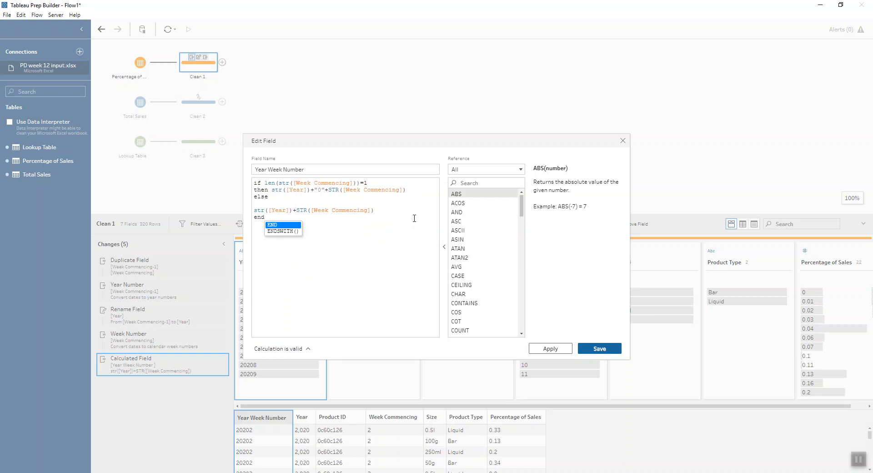
click(599, 349)
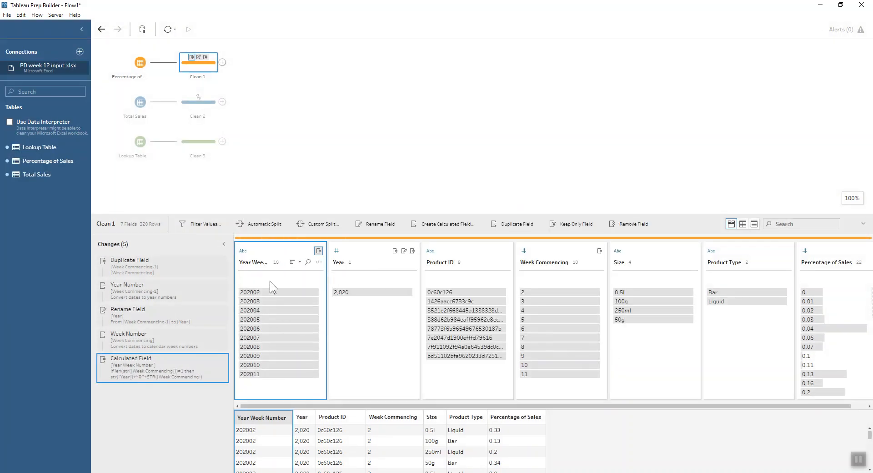
Remove the Year and Week Commencing fields from Clean 1
click(374, 249)
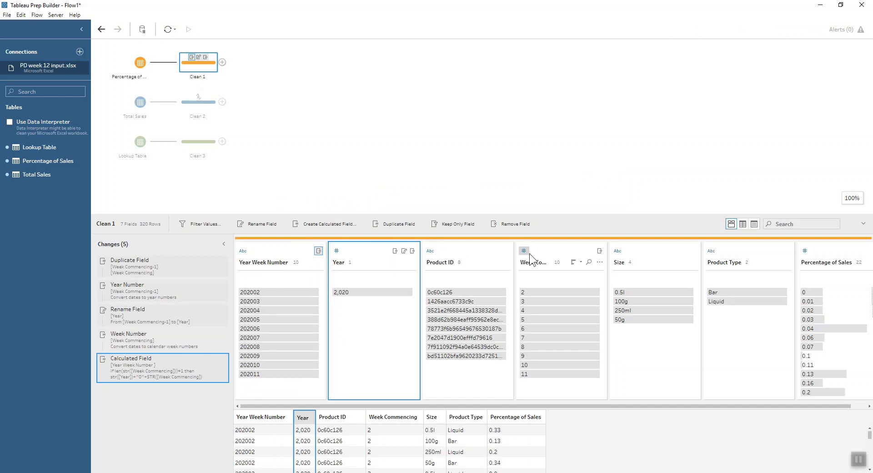
ctrl+click(560, 251)
click(389, 223)
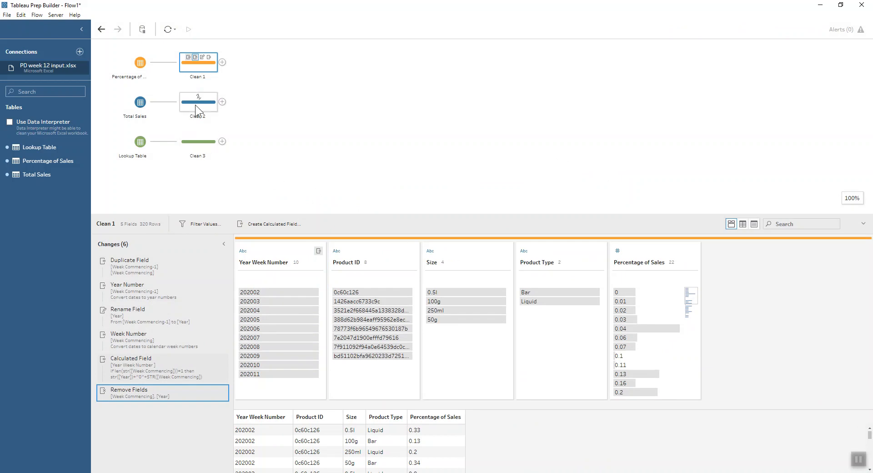
Join Clean 1 with Clean 2 on Year Week Number and add a cleaning step after the join
drag(189, 68, 230, 107)
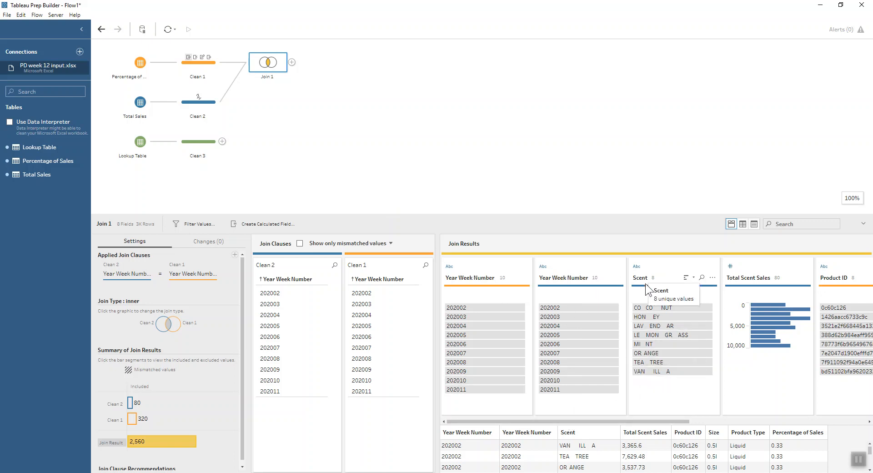
click(291, 62)
click(307, 83)
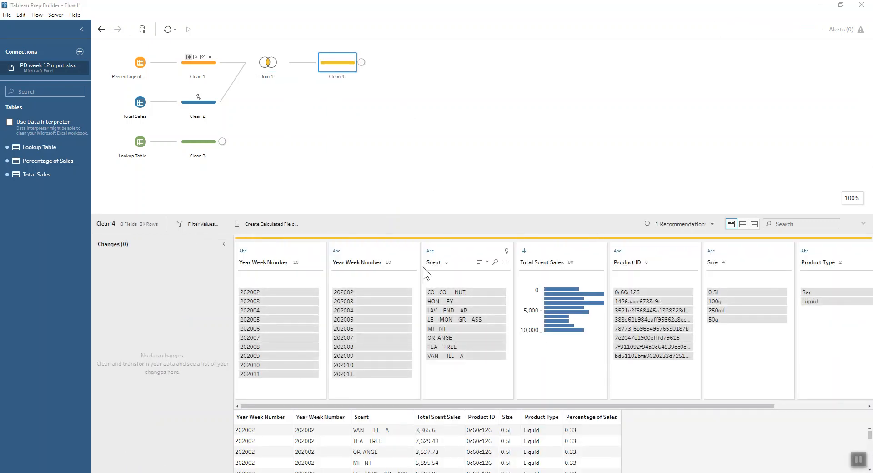
mouse_move(433, 265)
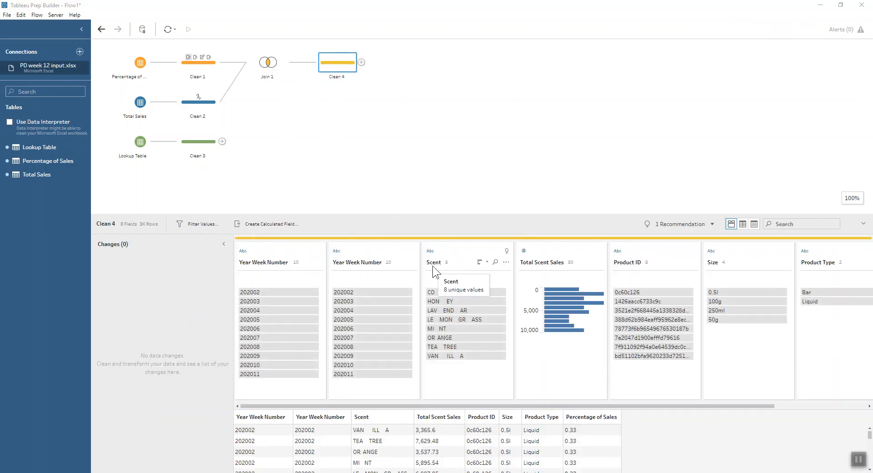
click(506, 252)
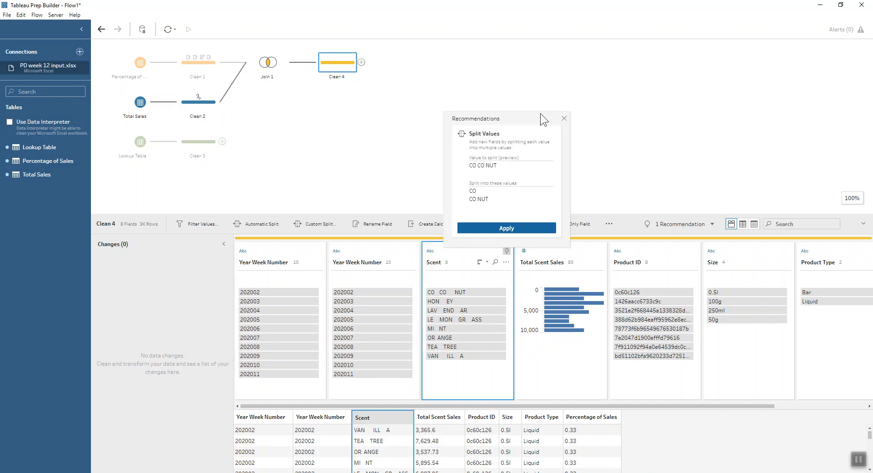
click(565, 119)
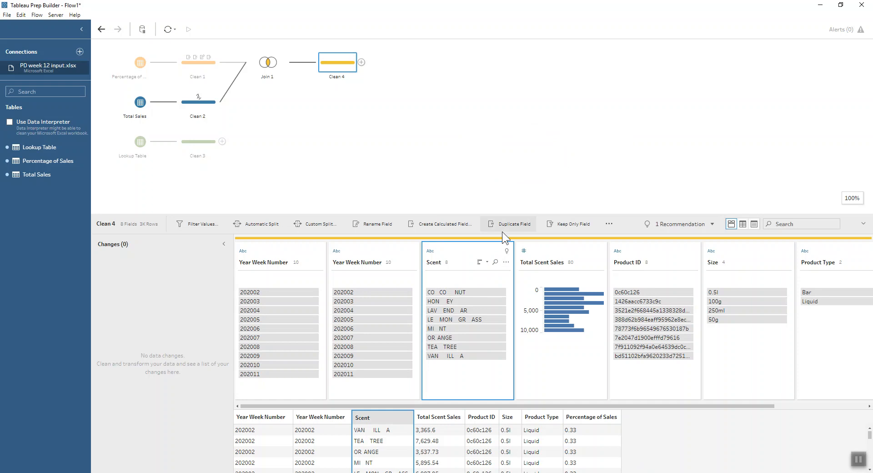
Remove all spaces from the Scent values in Clean 4
click(506, 262)
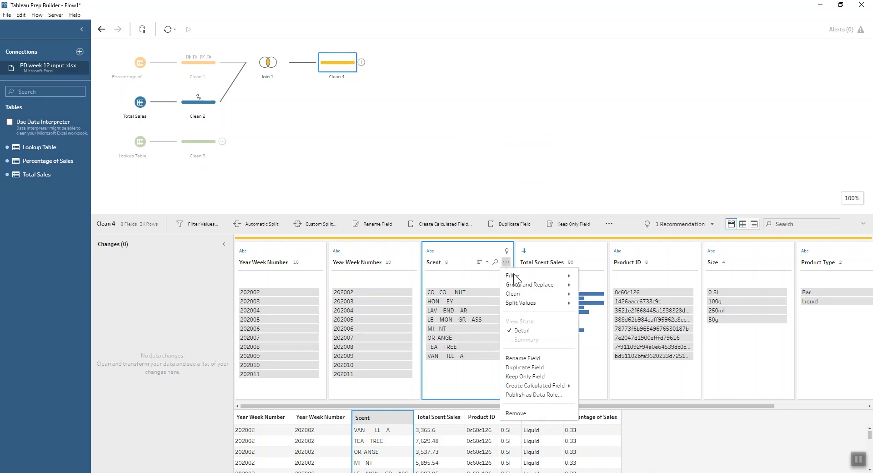
mouse_move(526, 292)
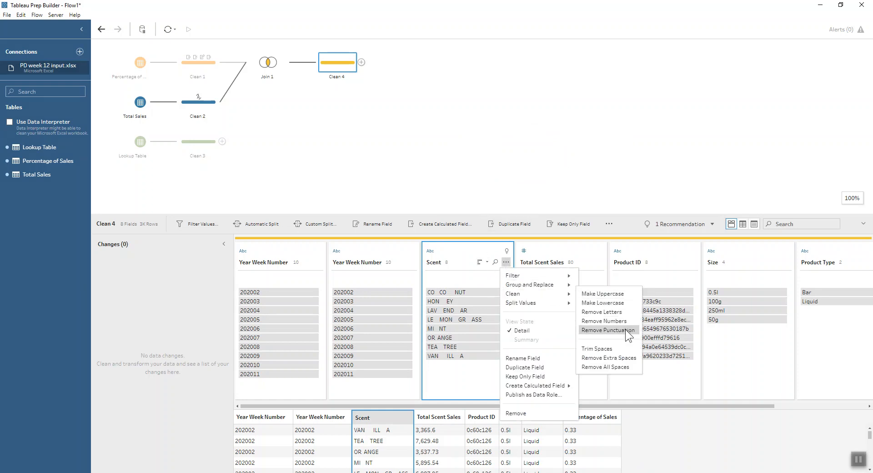
click(627, 365)
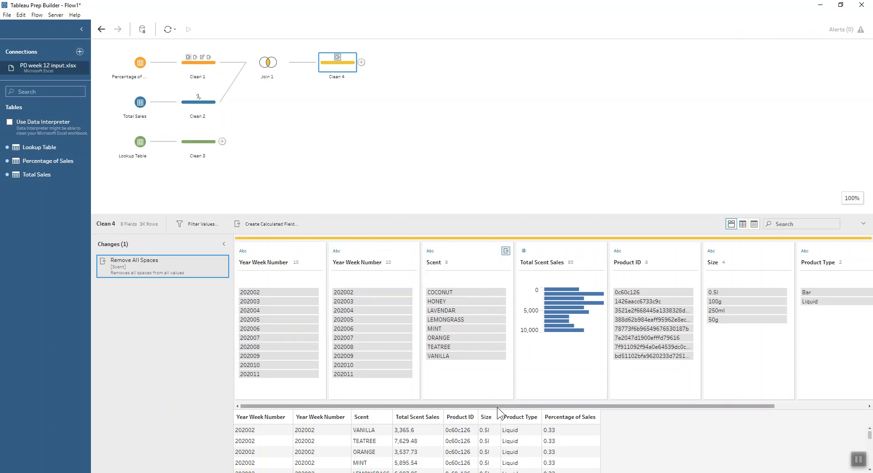
Exclude the value 0 from the Percentage of Sales field in Clean 4
drag(497, 408, 637, 408)
click(810, 291)
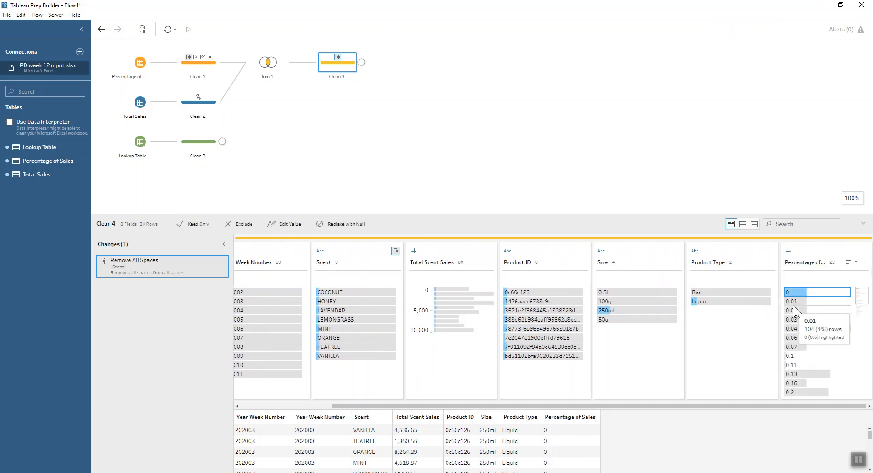
click(249, 224)
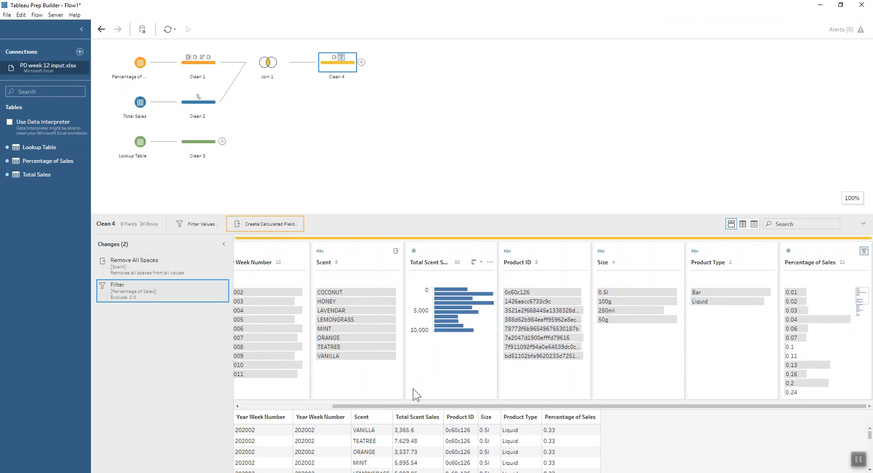
drag(422, 405, 333, 406)
Duplicate the Scent field in Clean 3 and remove all spaces from the duplicate's values
click(205, 146)
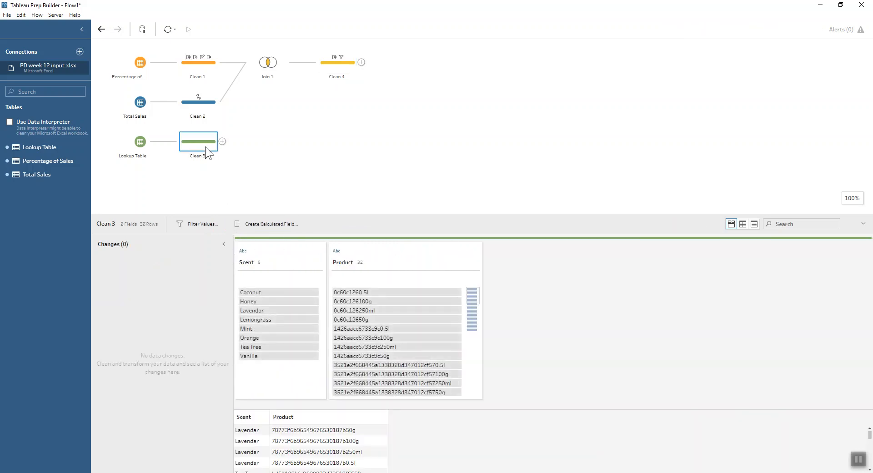
right_click(282, 247)
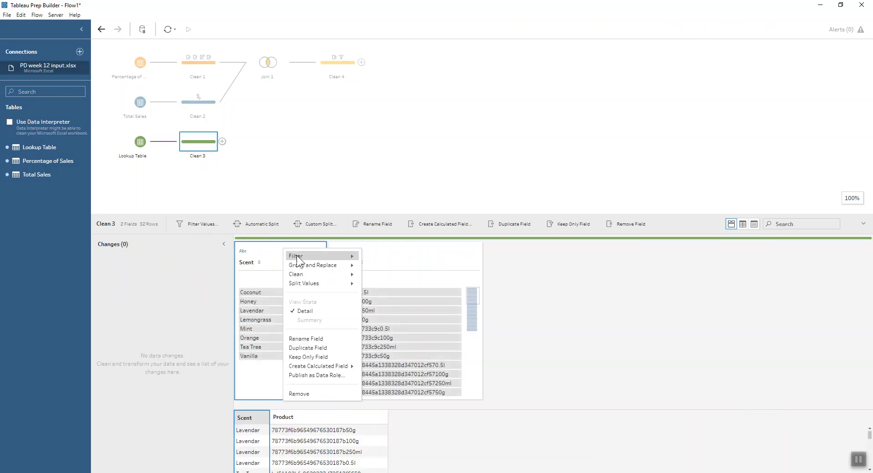
click(329, 347)
click(319, 262)
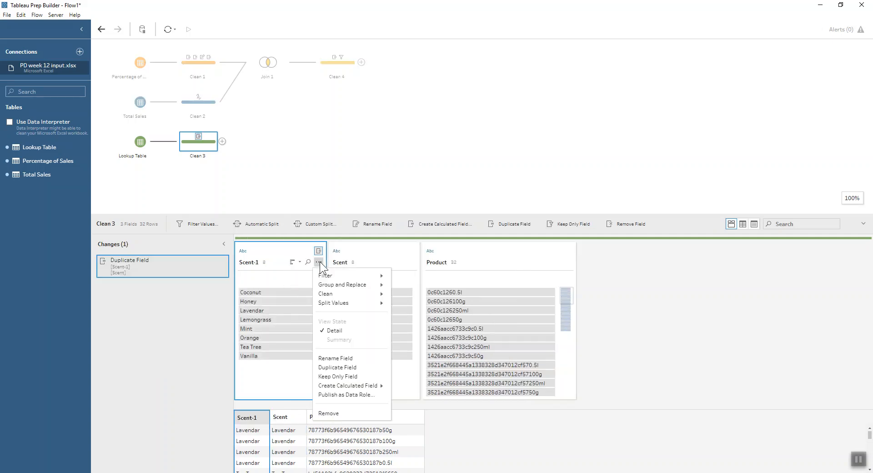
mouse_move(355, 296)
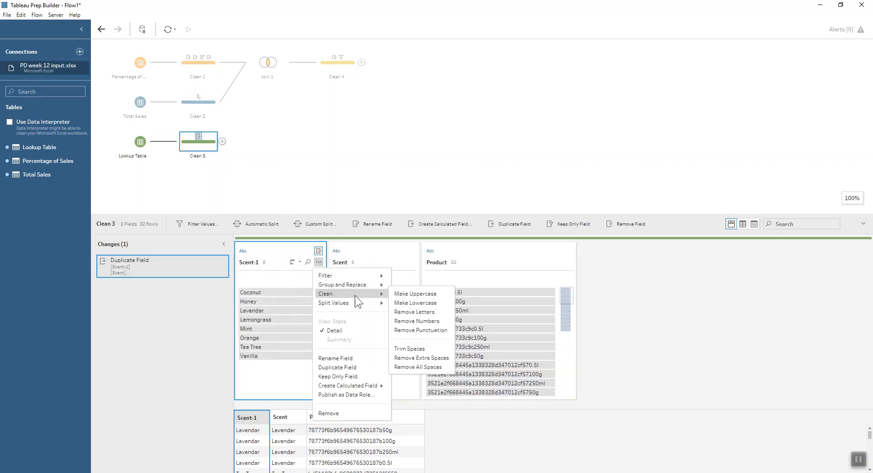
click(419, 367)
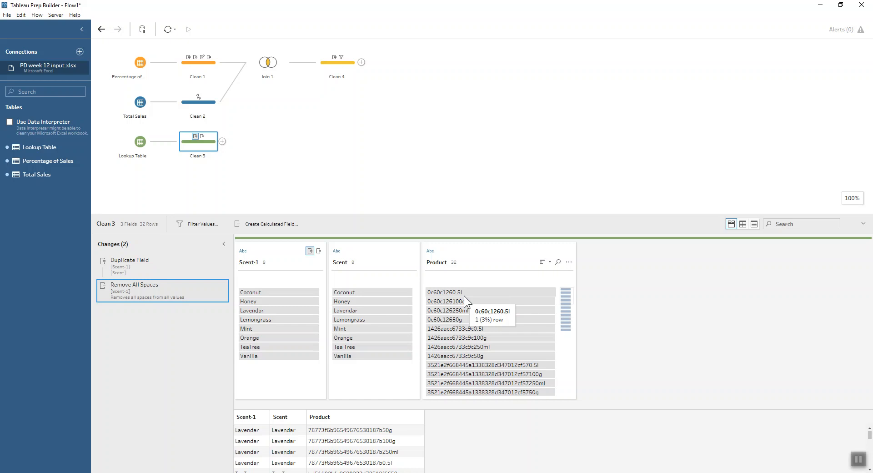
Create a calculated field named Size in Clean 3 and begin its formula with REGEXP_EXTRACT([Product])
click(284, 227)
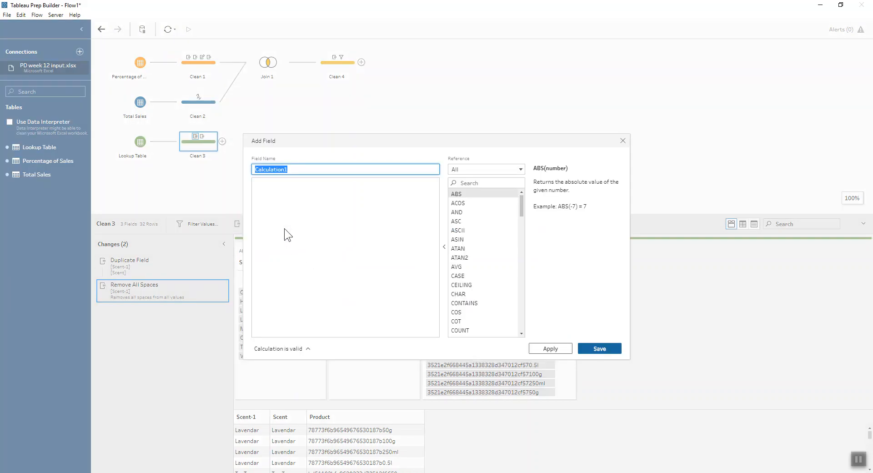
drag(430, 140, 425, 24)
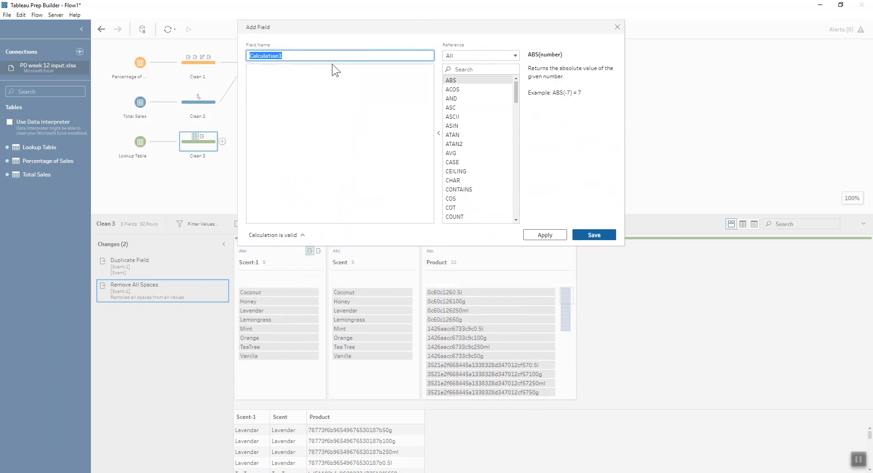
text(Size)
click(334, 83)
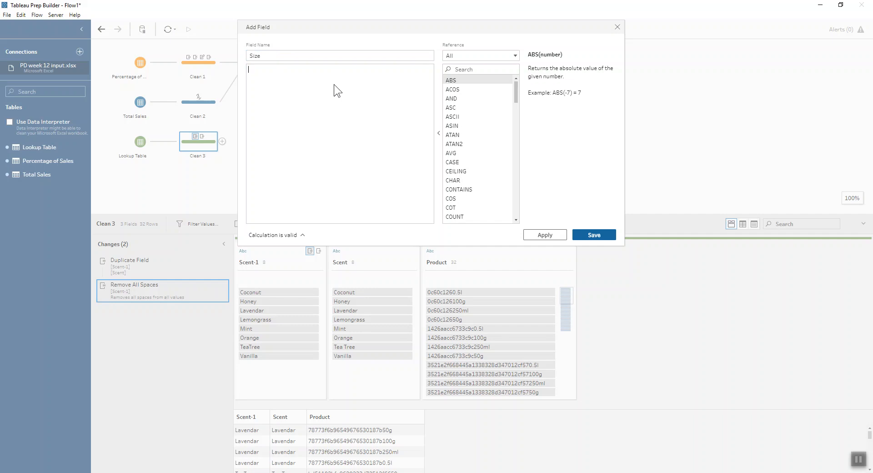
text(reg)
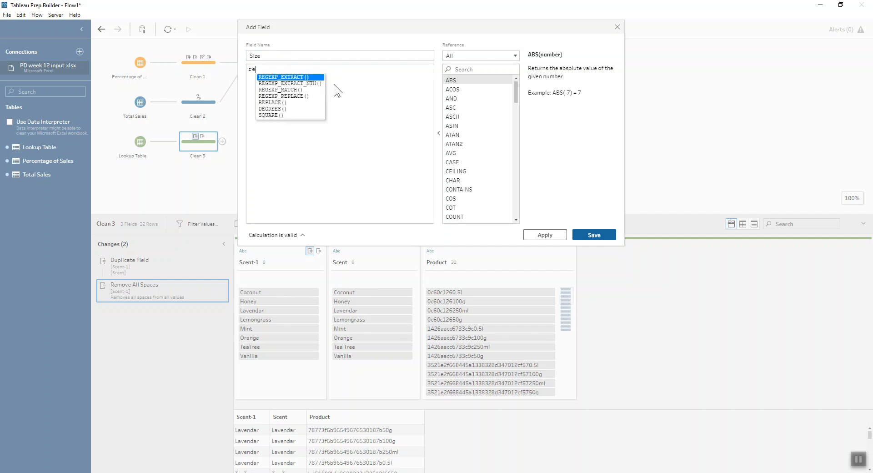
key(Return)
text([prod)
key(Return)
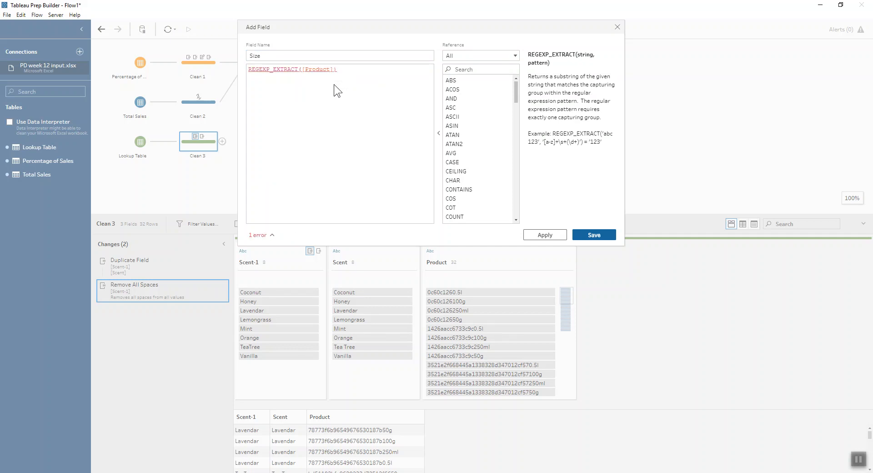
Add the pattern "(\d+\.?\d?[a-z]{1,2})$" as the second argument of REGEXP_EXTRACT and save the Size field
text(, )
text("")
text(\d)
text(+)
text(\.)
text(?)
text(\d)
text(?)
text([)
text(a-z)
text(])
text({1,2})
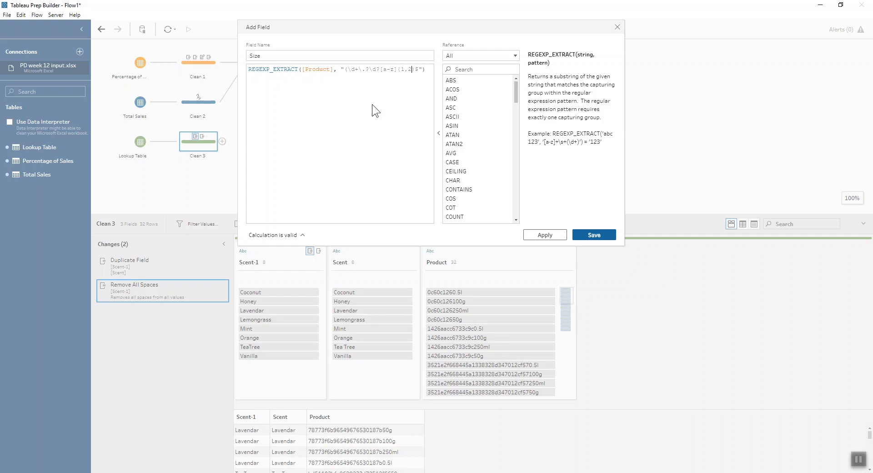
text())
click(608, 237)
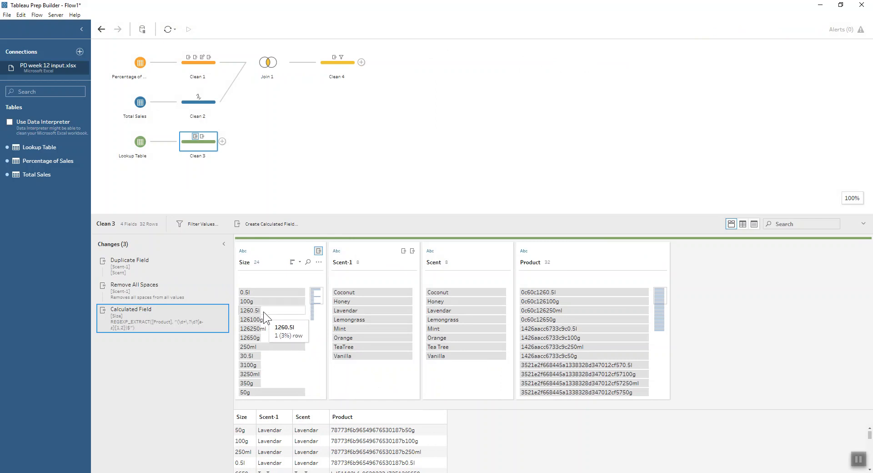
Group and replace the Size values in Clean 3 by spelling
scroll(263, 318, down, 4)
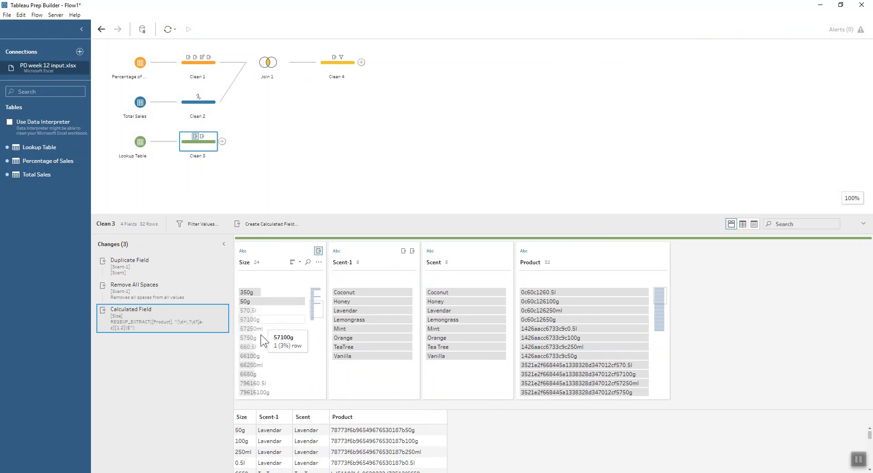
scroll(296, 384, up, 3)
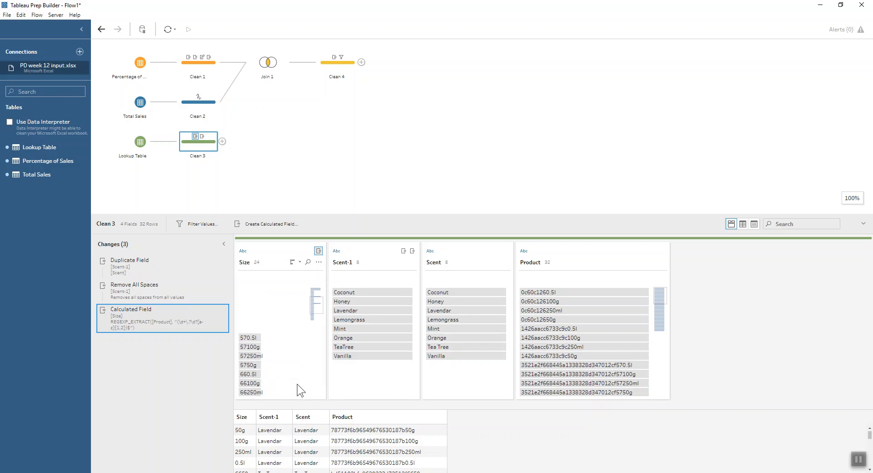
click(318, 263)
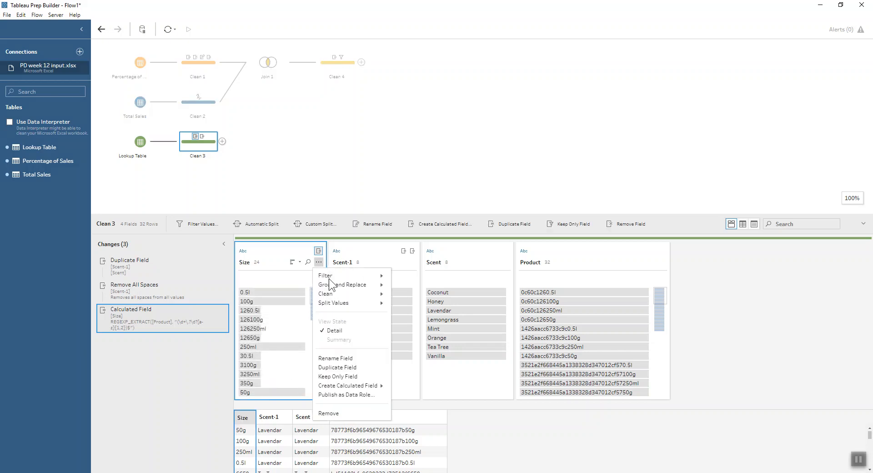
mouse_move(373, 284)
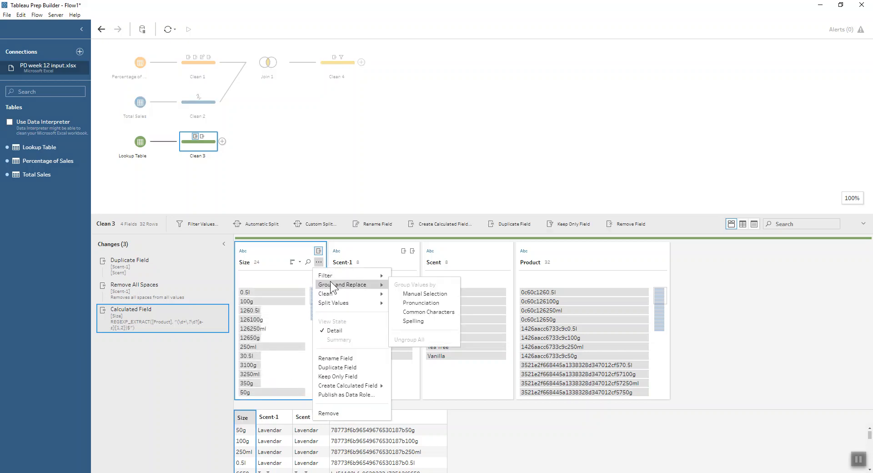
click(436, 318)
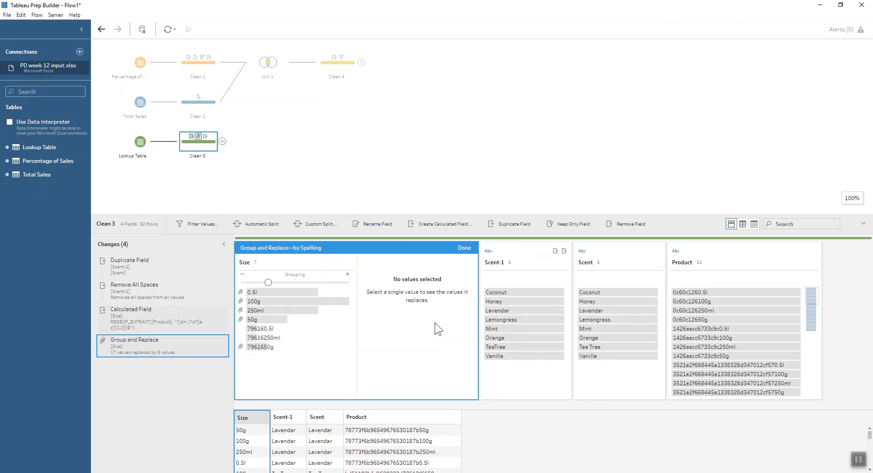
Check the 0.5l and 100g groups of Size and remove 12650g and 5750g from the 100g group
click(296, 292)
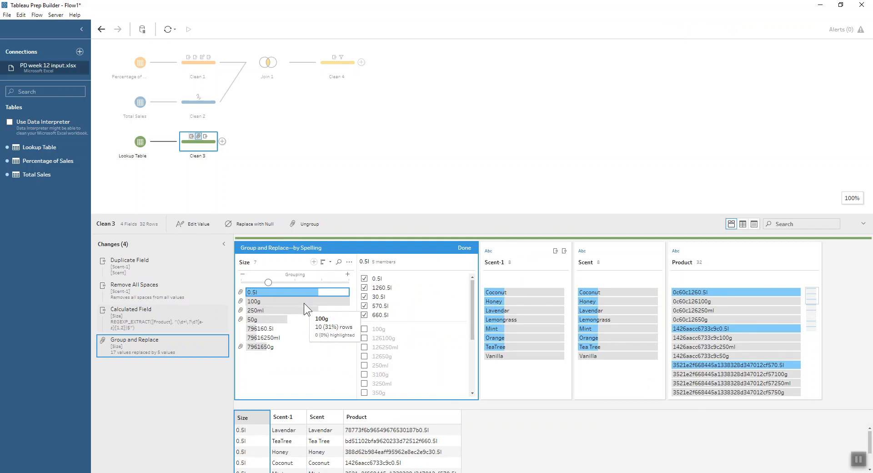
click(303, 301)
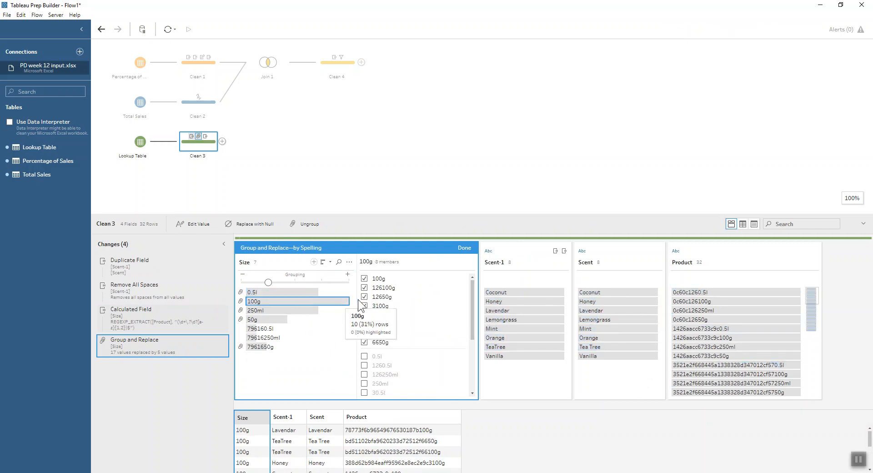
click(365, 296)
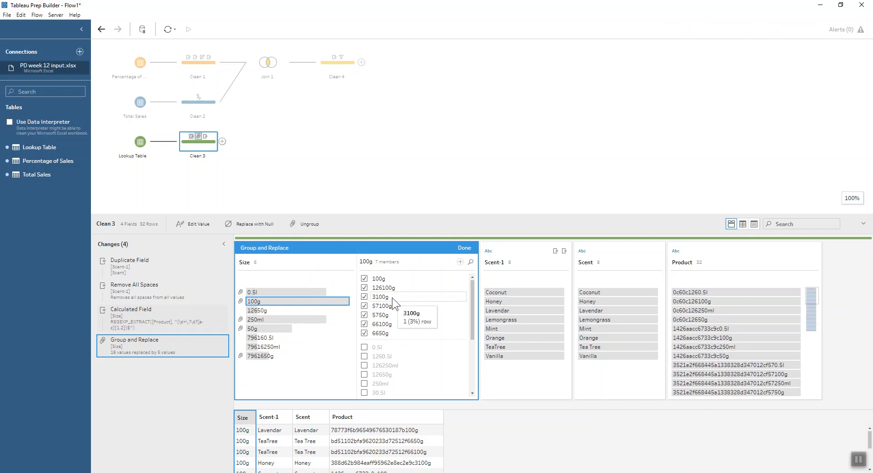
click(364, 314)
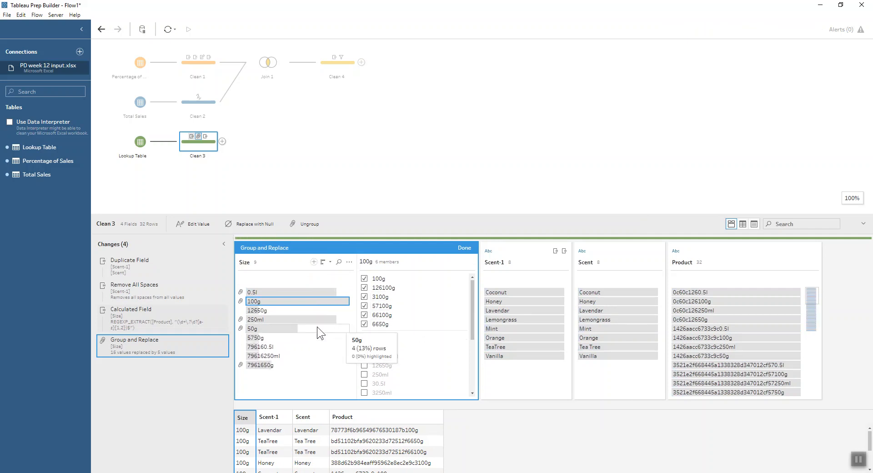
Check the 250ml and 50g groups, then group 12650g, 50g and 5750g together under the name 50g
click(293, 321)
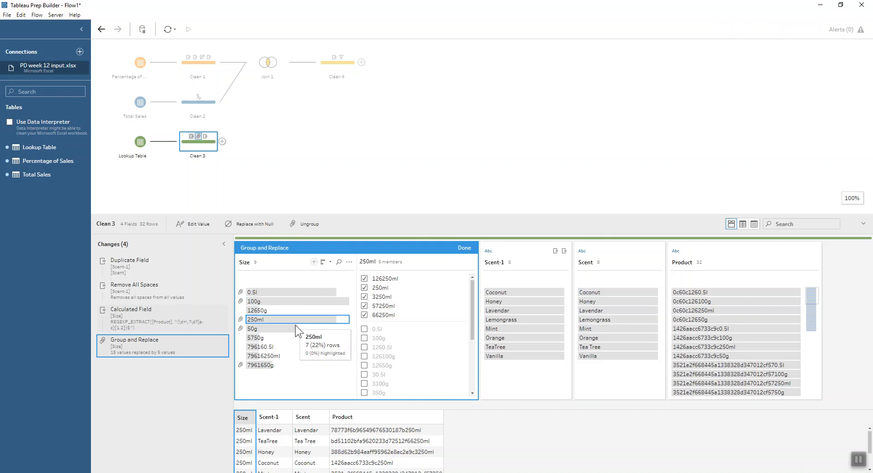
click(296, 326)
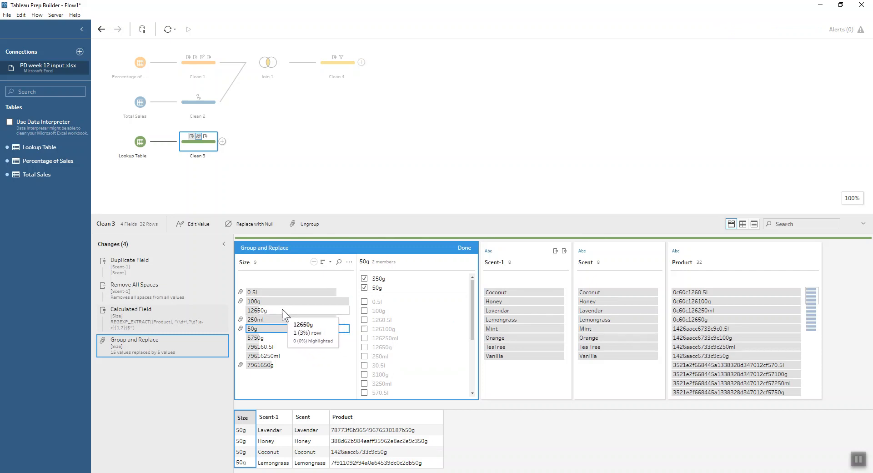
click(282, 310)
ctrl+click(272, 328)
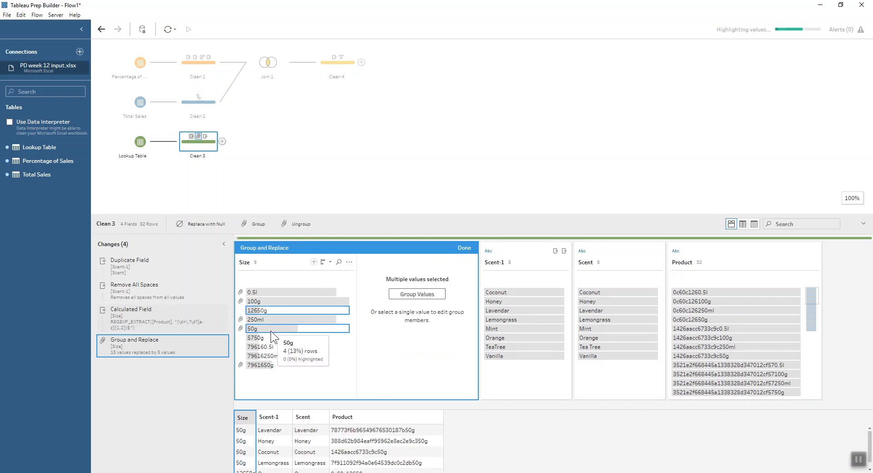
ctrl+click(266, 337)
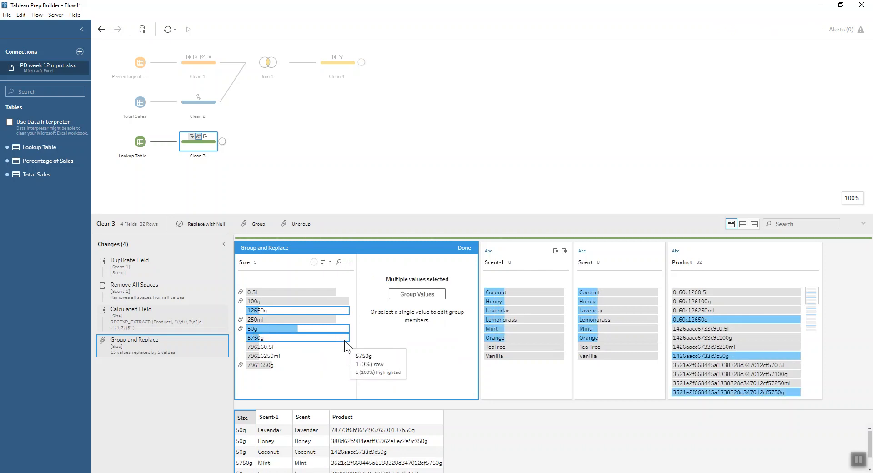
click(406, 293)
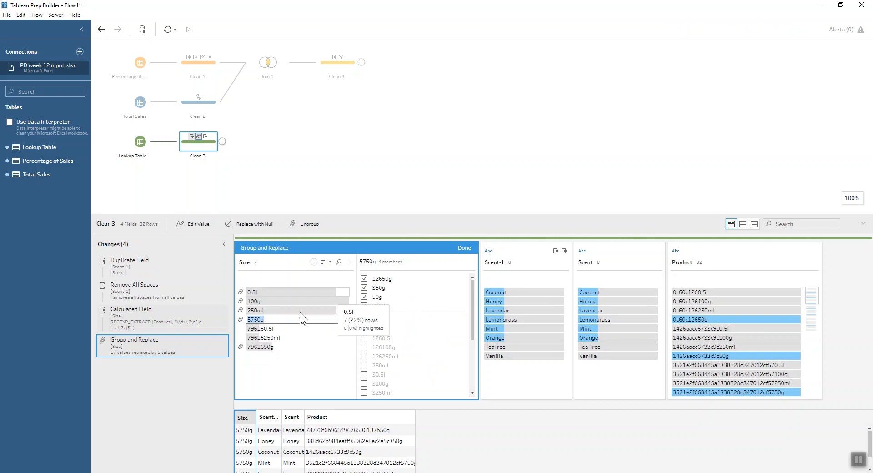
click(254, 318)
key(BackSpace)
key(BackSpace)
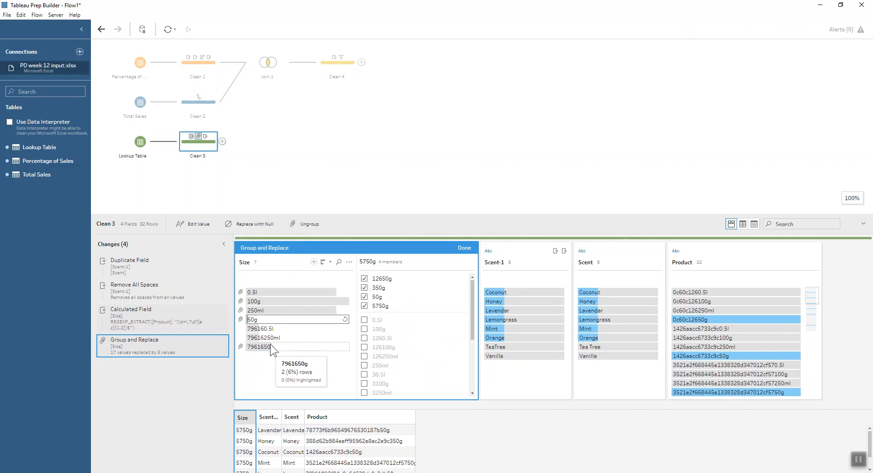
key(Return)
Group the Size values 0.5l and 796160.5l and name the group 0.5l
click(268, 294)
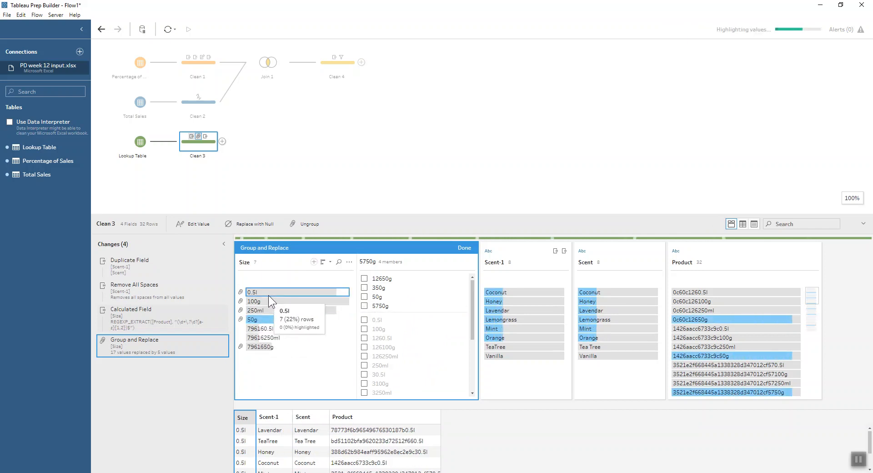
ctrl+click(280, 331)
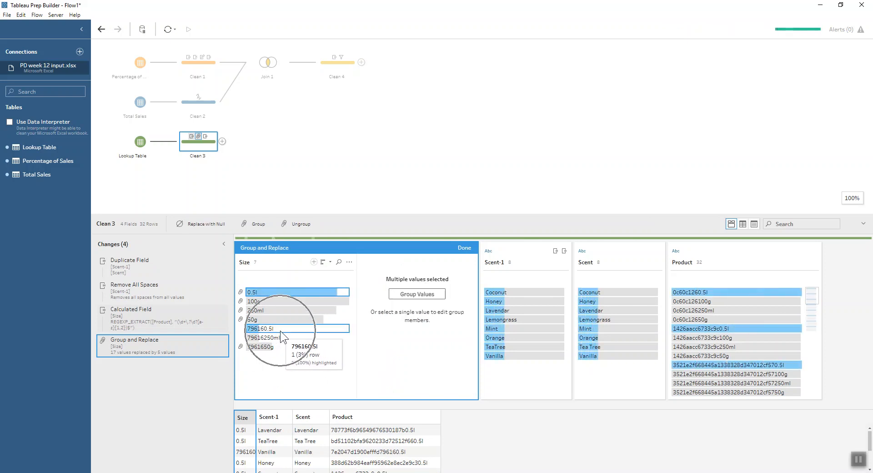
click(423, 296)
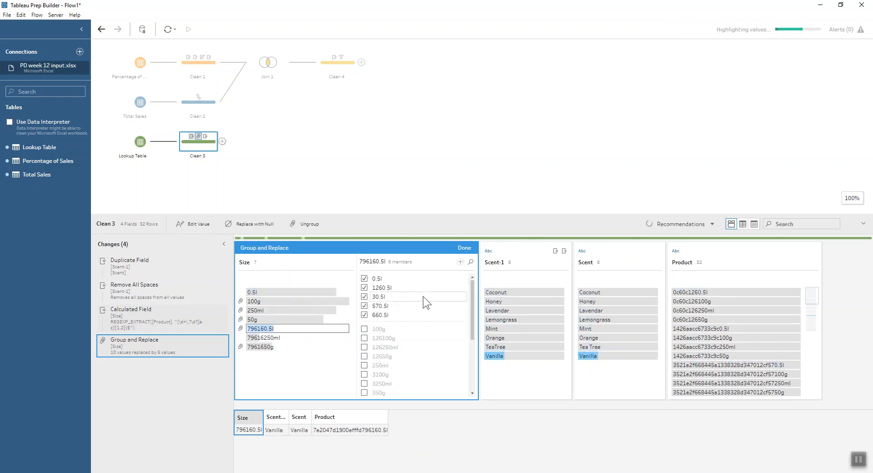
drag(264, 319, 235, 325)
key(BackSpace)
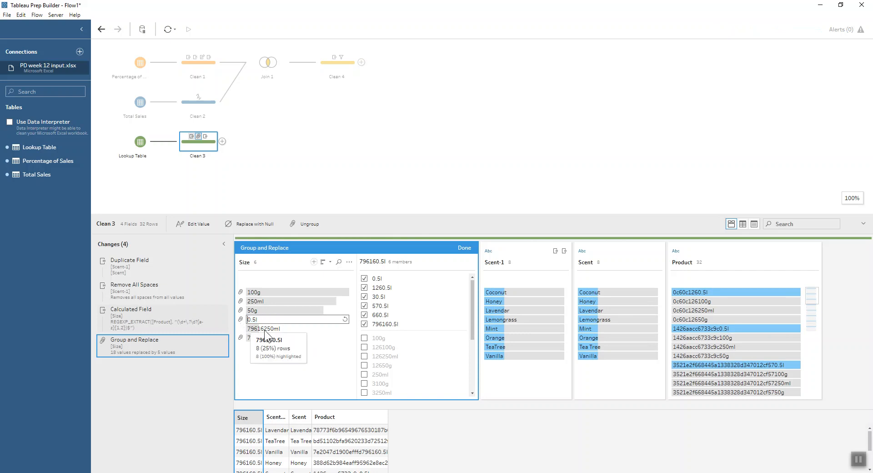
click(299, 348)
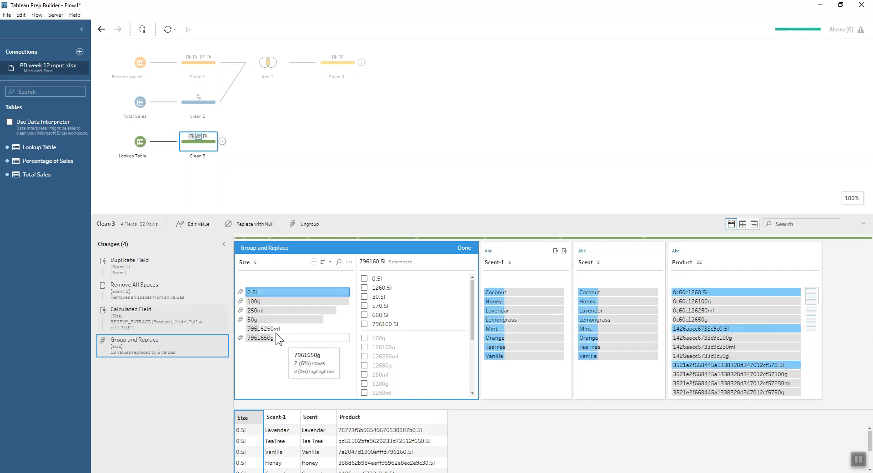
Group the Size values 250ml and 79616250ml and name the group 250ml
click(266, 312)
ctrl+click(265, 330)
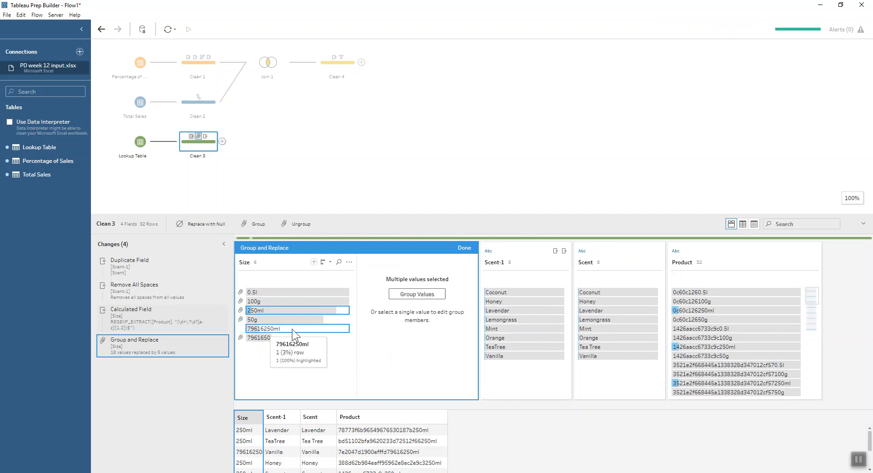
click(422, 299)
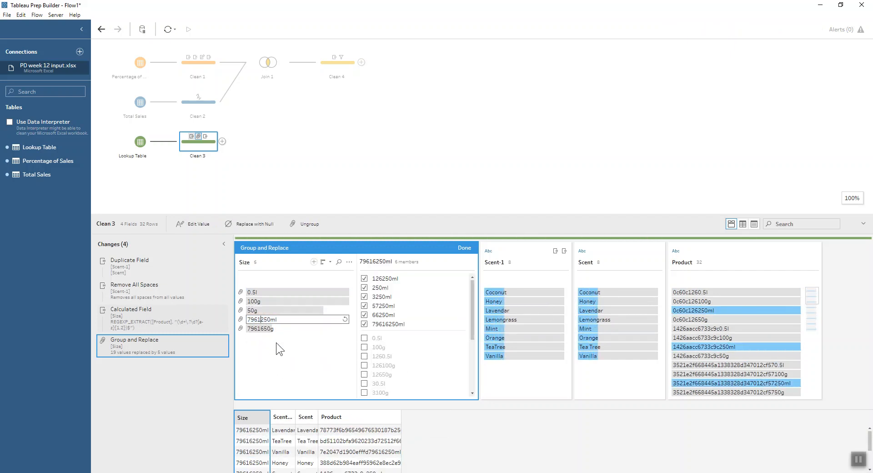
key(Return)
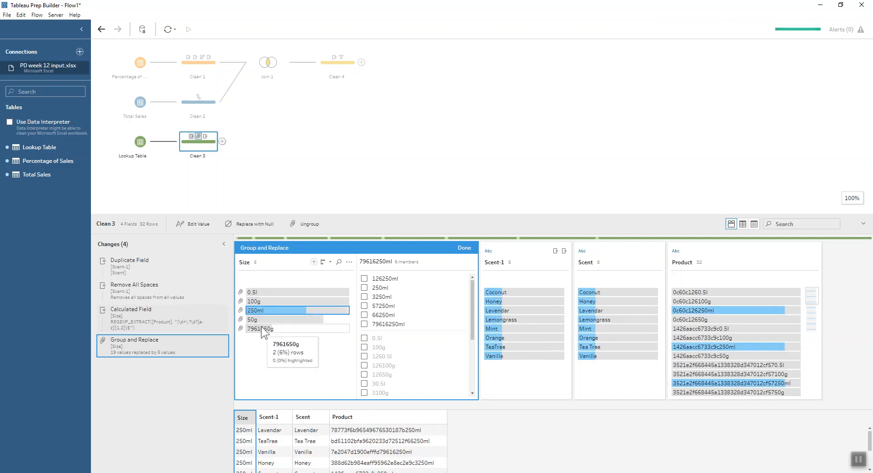
Remove 79616100g from the 7961650g group and merge 7961650g into the 50g group
click(261, 327)
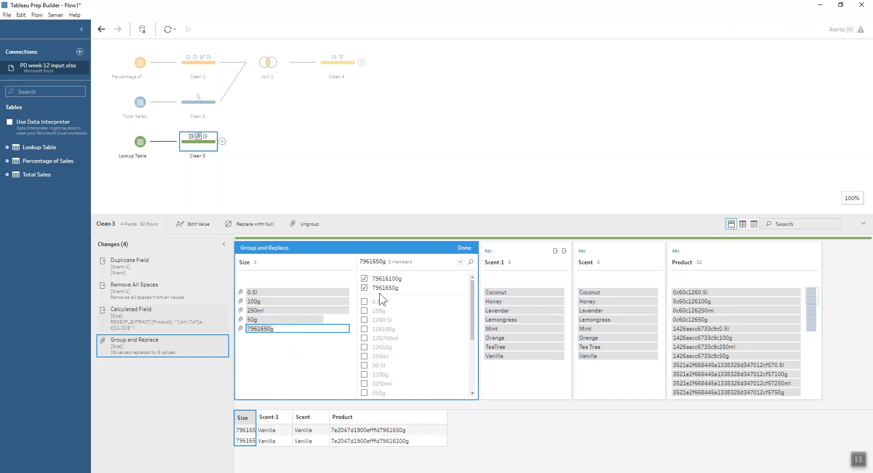
click(364, 279)
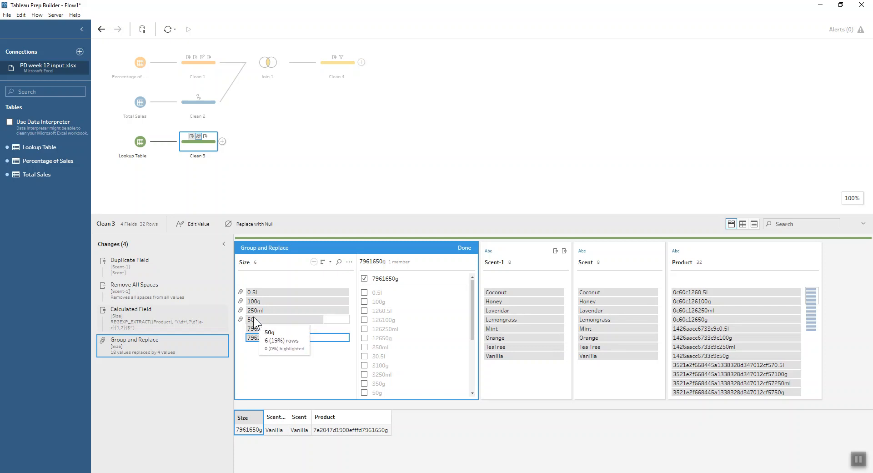
click(259, 339)
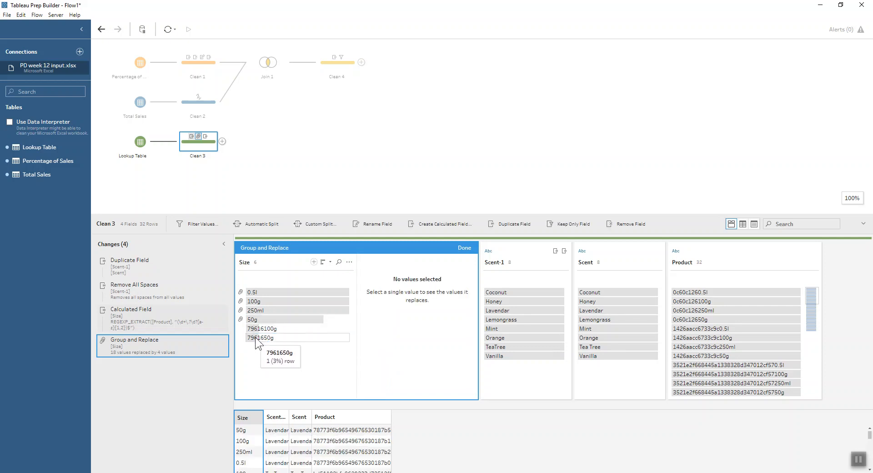
double_click(255, 337)
ctrl+click(259, 320)
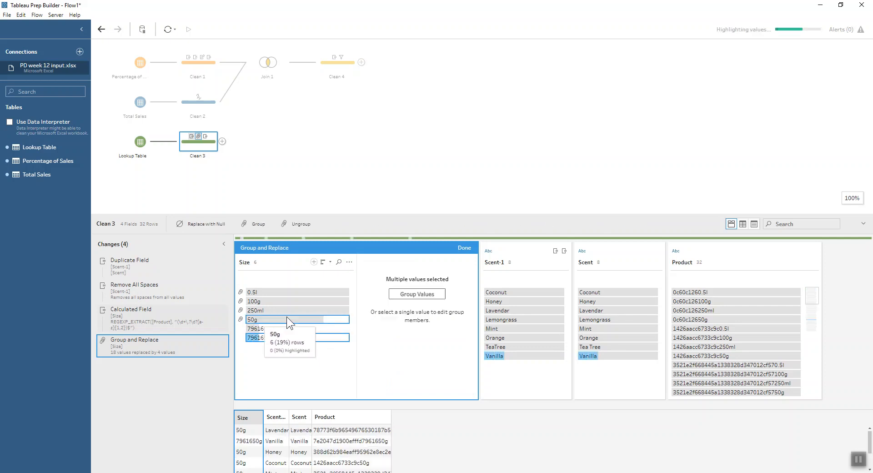
click(418, 291)
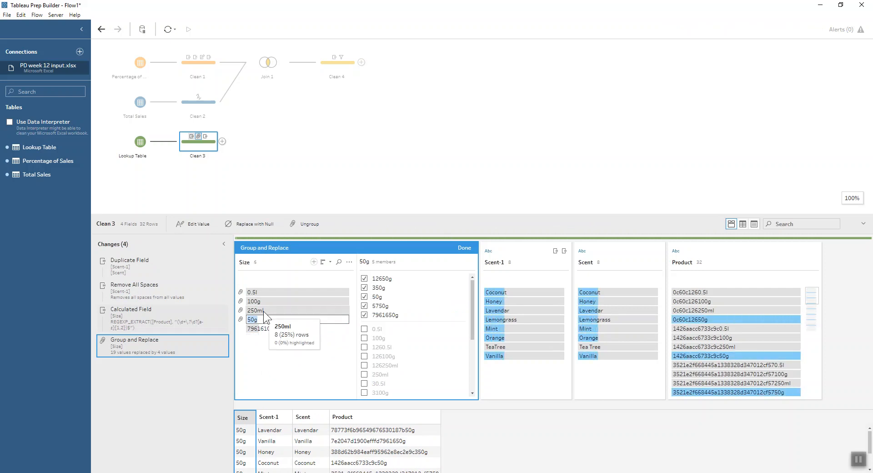
Merge 79616100g into the 100g group and finish grouping the Size values
click(257, 328)
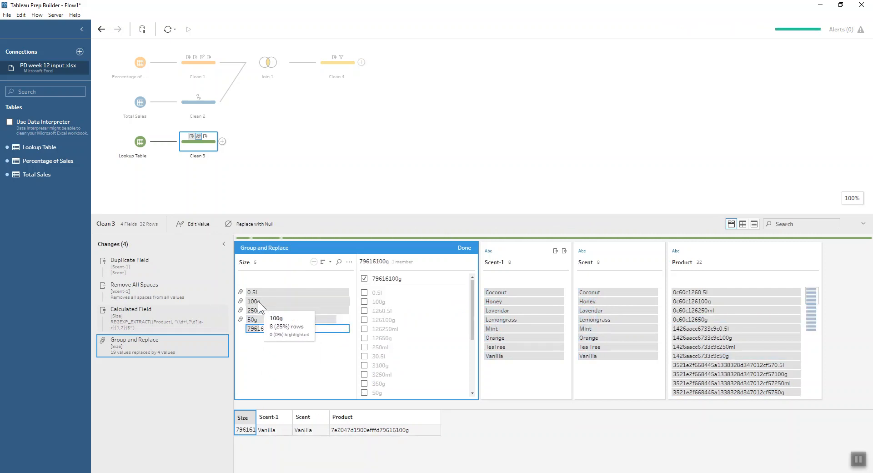
ctrl+click(258, 302)
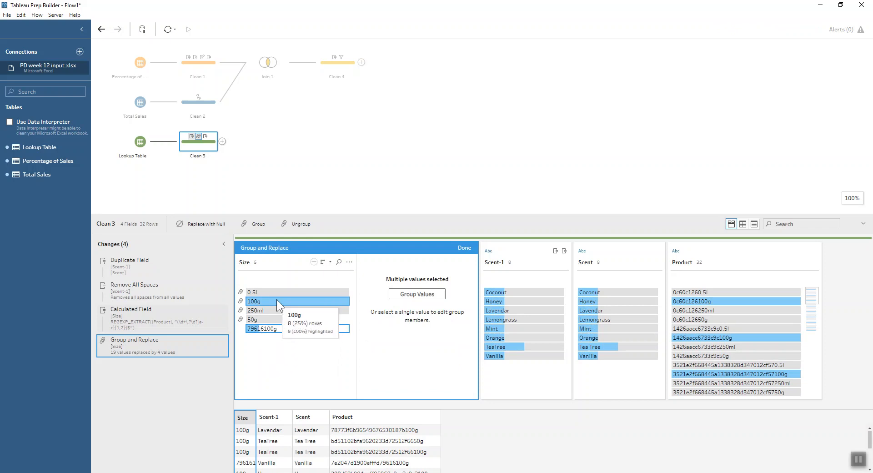
click(403, 294)
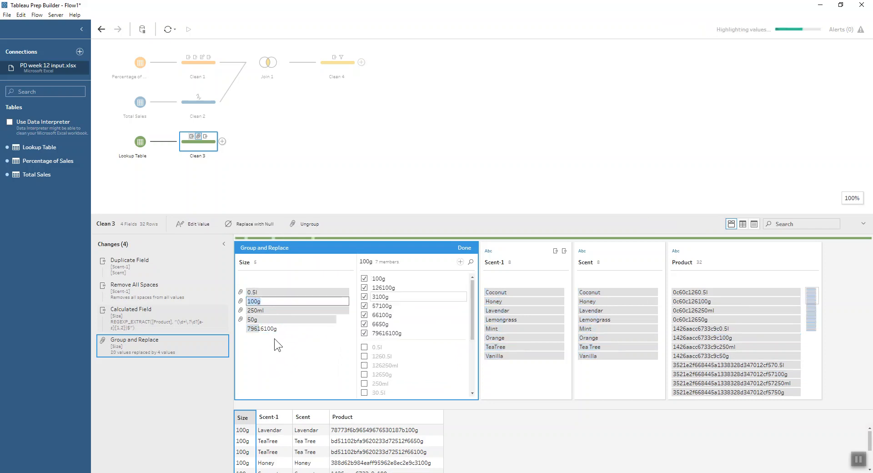
click(464, 247)
click(264, 358)
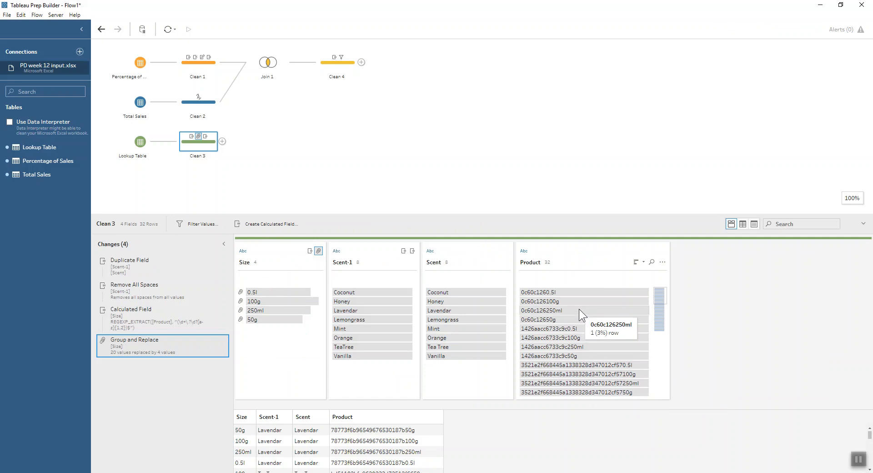
Add a calculated field named Product ID to Clean 3 with the formula REPLACE([Product],[Size],"")
click(242, 227)
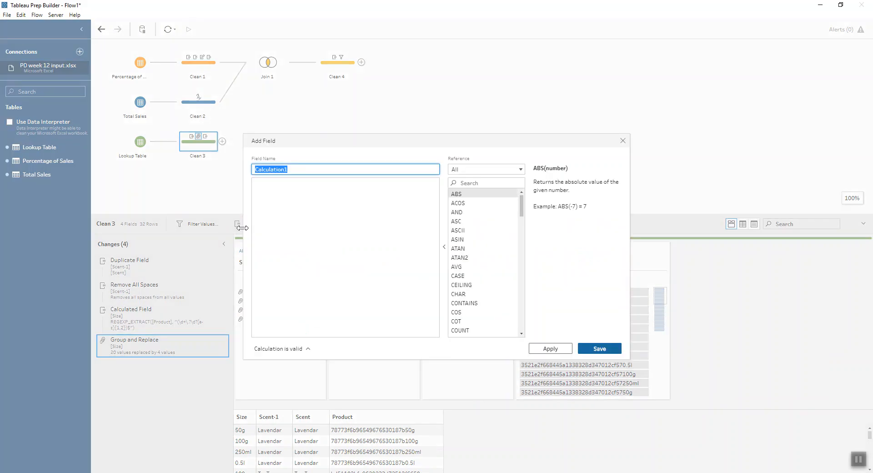
text(P)
key(BackSpace)
text(PR)
text(roduct ID)
click(279, 218)
text(REPLACE())
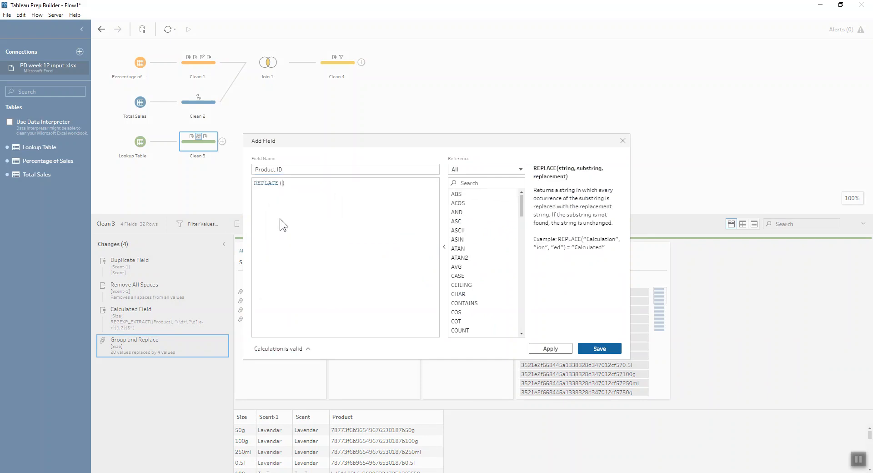
text([Product],s)
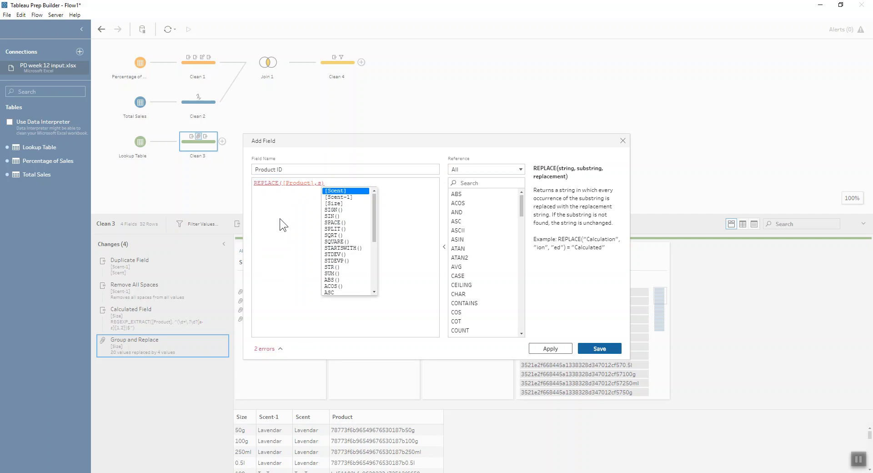
text(iz)
key(Return)
text(,"")
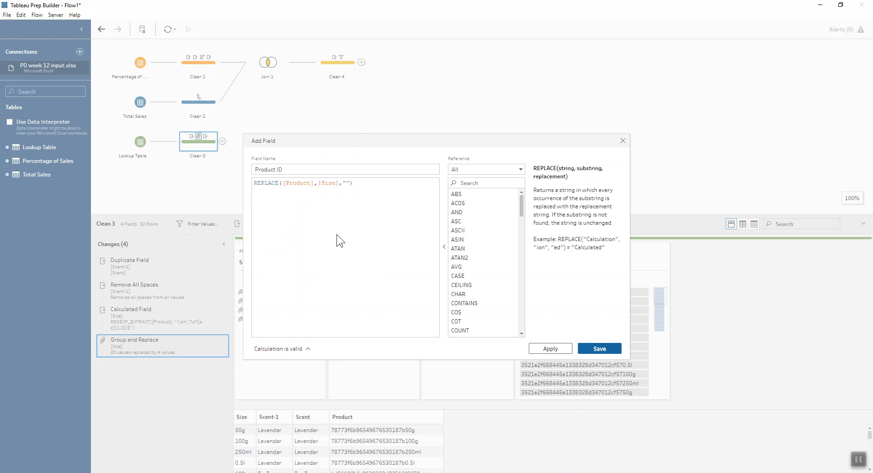
click(600, 349)
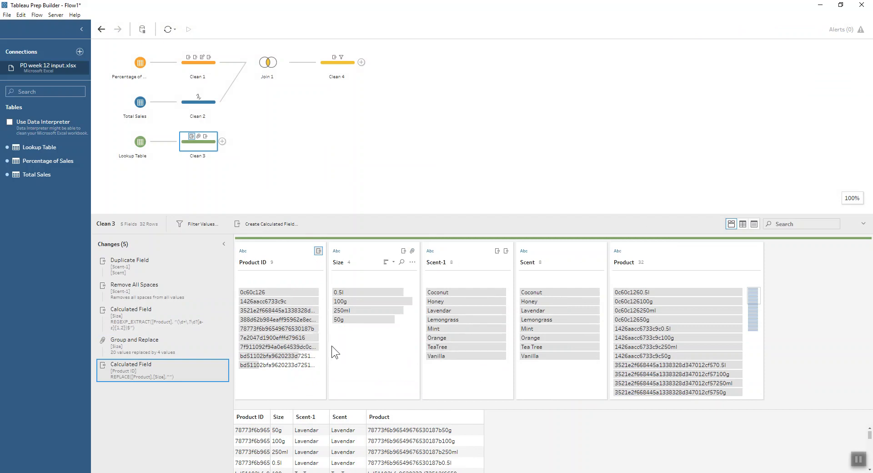
Widen the Product ID field and check its values for leftover size text
drag(327, 345, 390, 346)
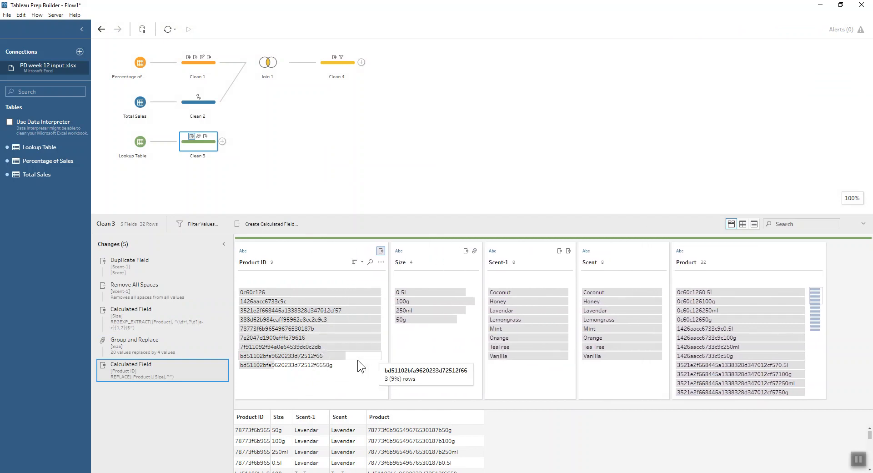
click(328, 364)
click(417, 346)
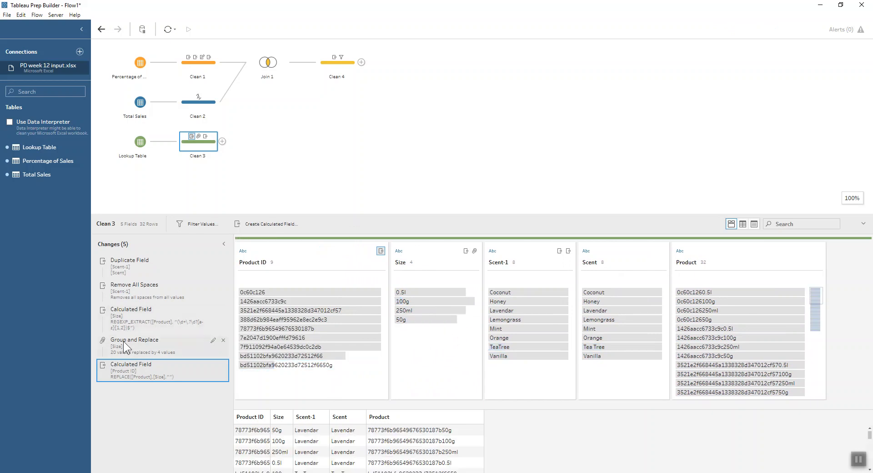
Reopen the Size grouping change and remove 6650g from the 100g group
click(124, 342)
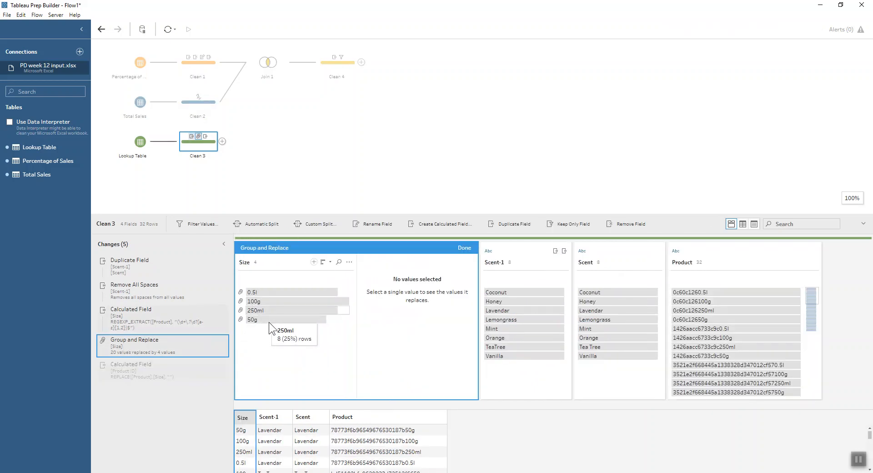
click(269, 321)
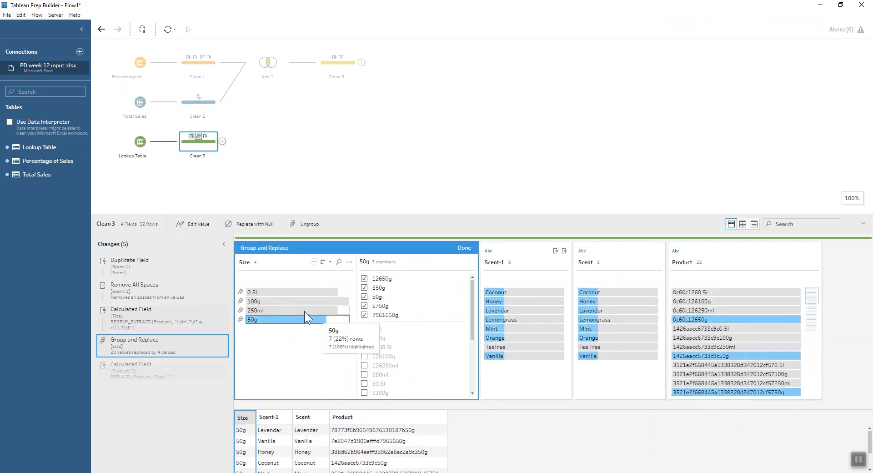
click(266, 302)
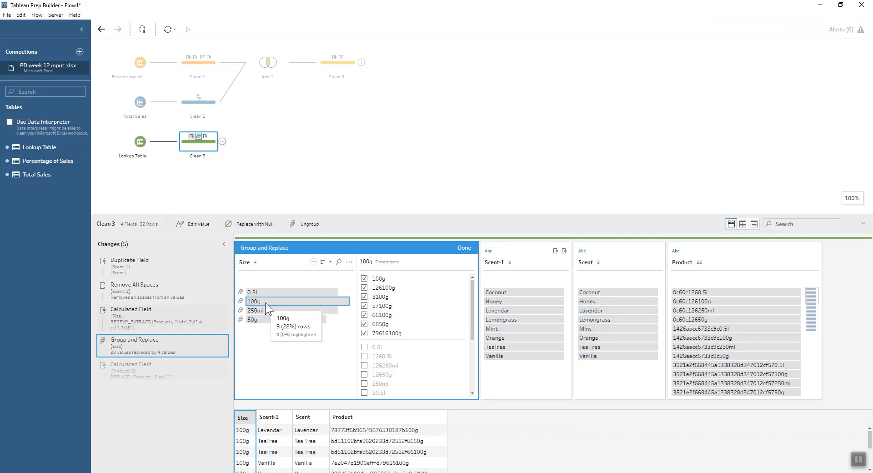
click(363, 323)
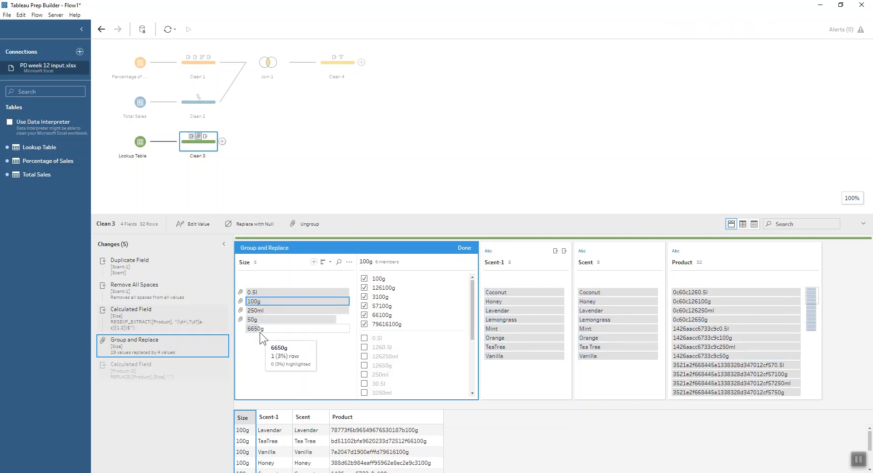
Merge 6650g into the 50g group, finish the Size grouping and go back to the Product ID calculation
click(260, 329)
ctrl+click(260, 319)
click(400, 294)
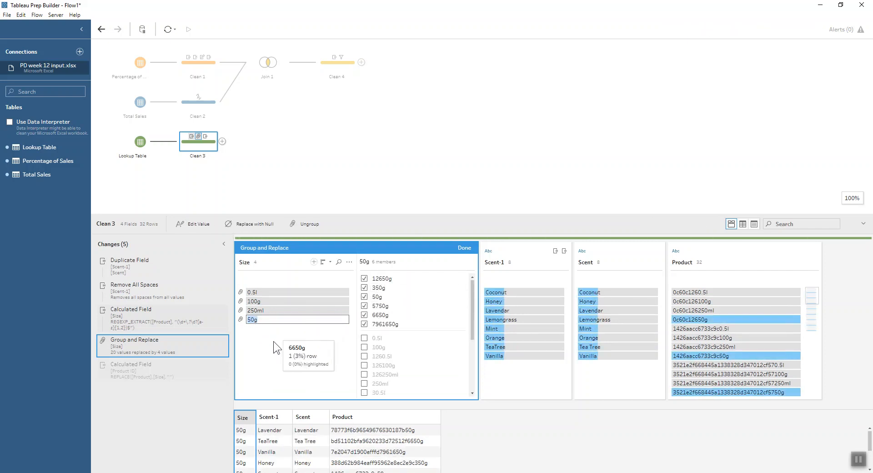
click(462, 250)
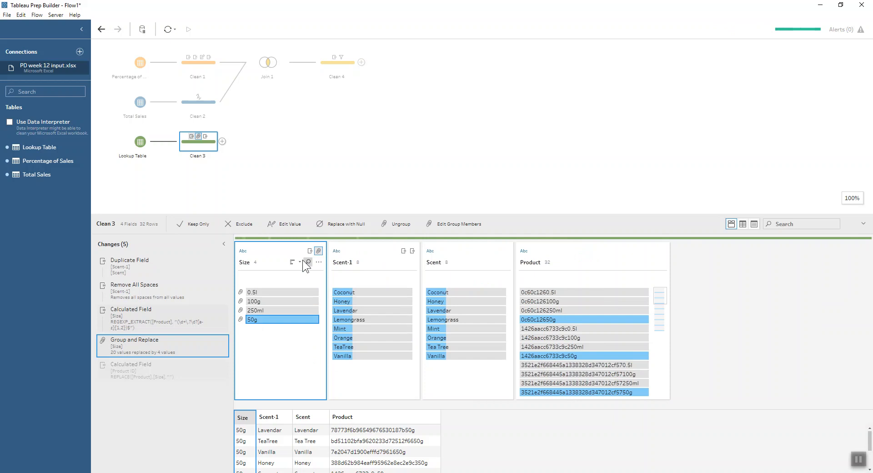
click(121, 368)
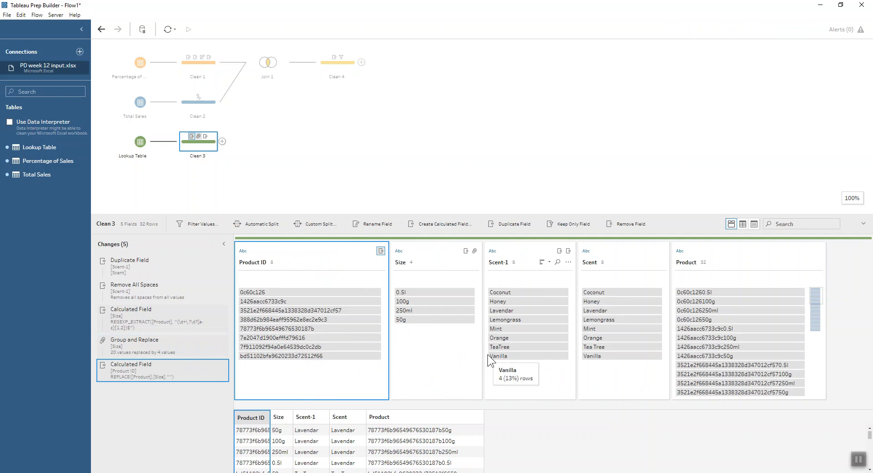
Join Clean 3 to Clean 4 on Product ID and add a second join clause matching Size to Size
drag(200, 141, 365, 61)
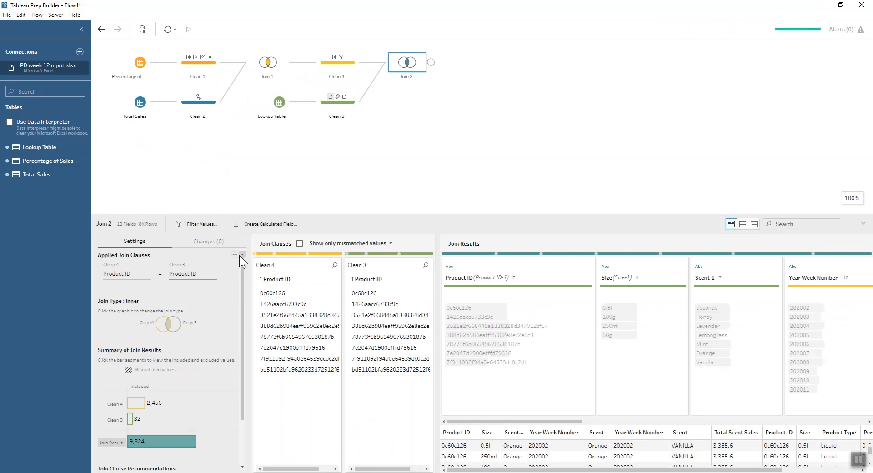
click(235, 255)
click(125, 354)
click(240, 354)
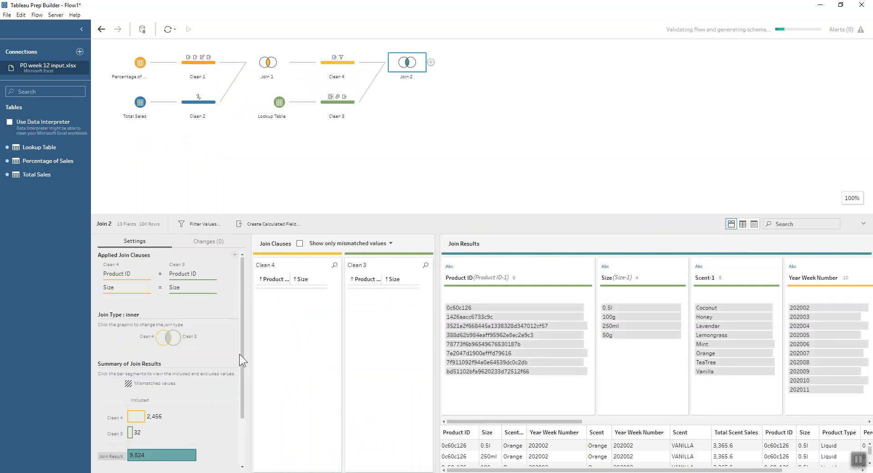
Add a third join clause to Join 2 matching Scent from Clean 4 to Scent-1 from Clean 3
click(236, 256)
click(126, 357)
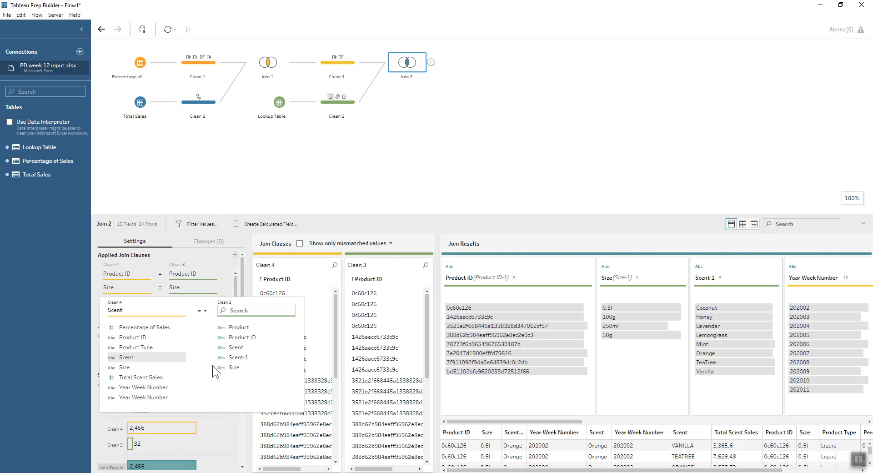
click(236, 357)
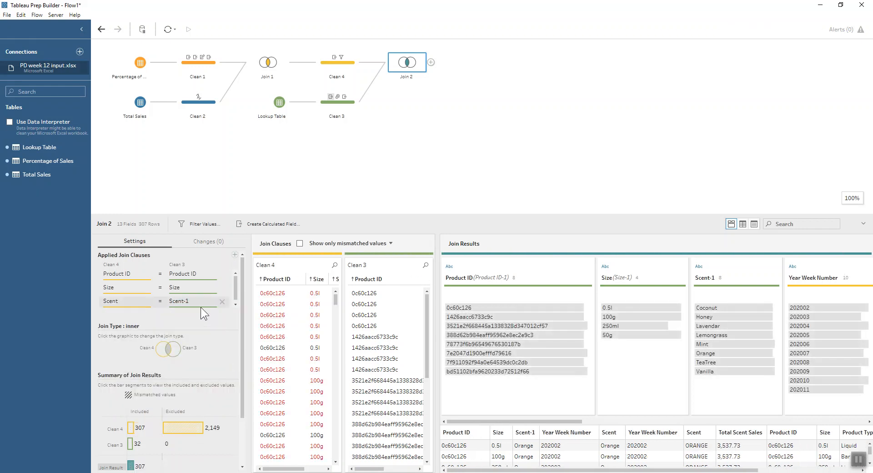
click(187, 300)
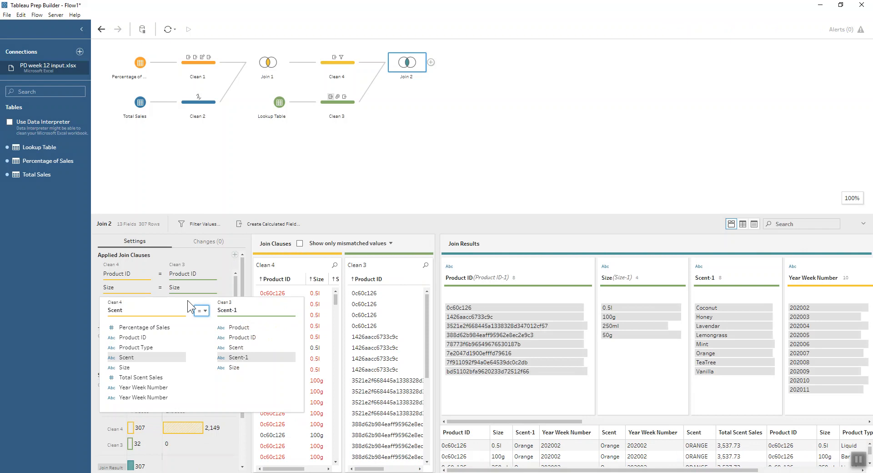
click(228, 267)
Enlarge the data pane and inspect Join 2's excluded Clean 4 rows and the matched rows from both inputs
click(186, 430)
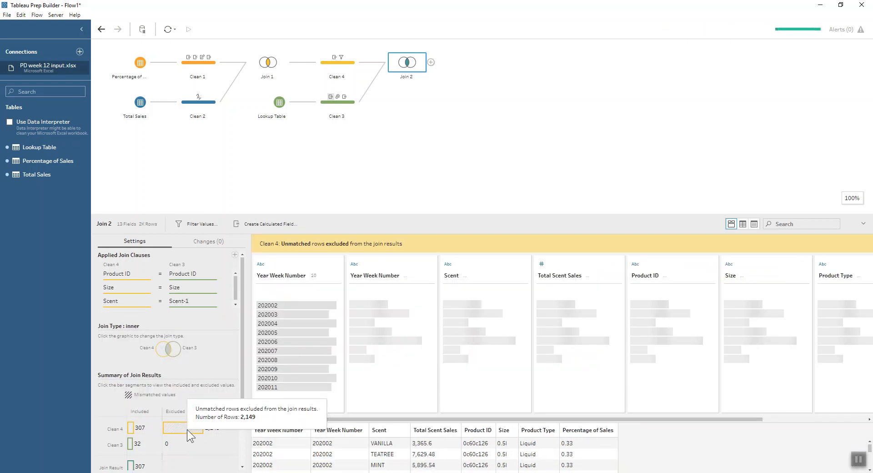
drag(347, 214, 339, 136)
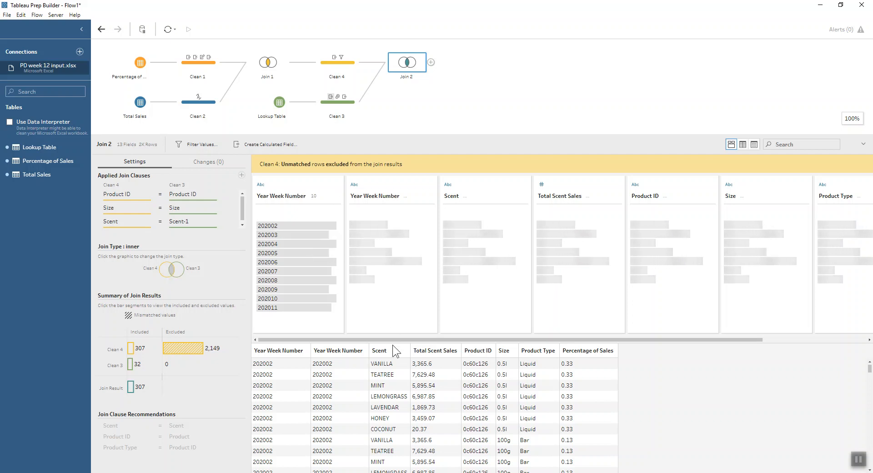
click(132, 349)
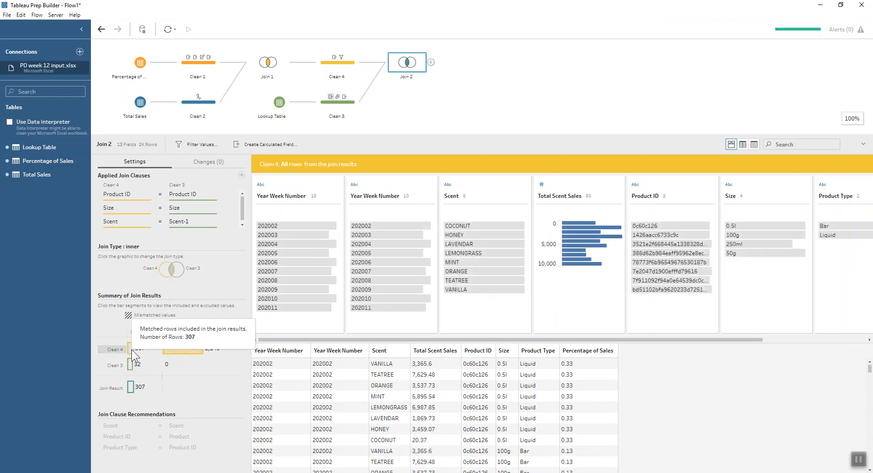
click(131, 367)
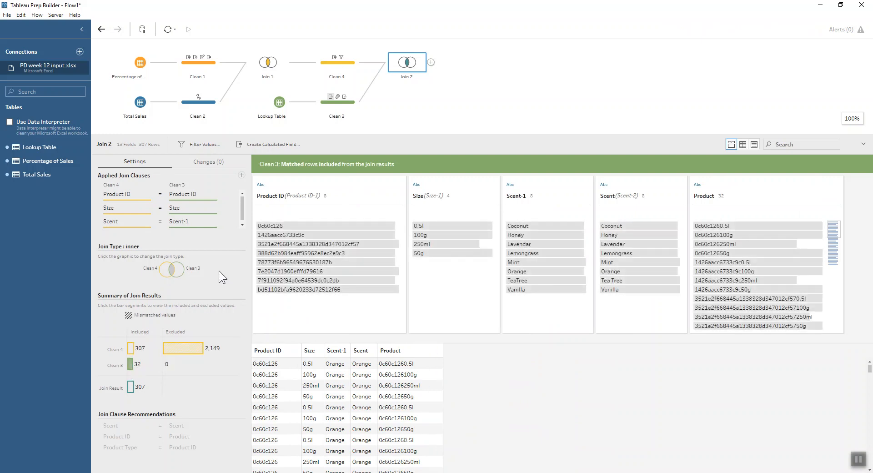
scroll(357, 421, down, 20)
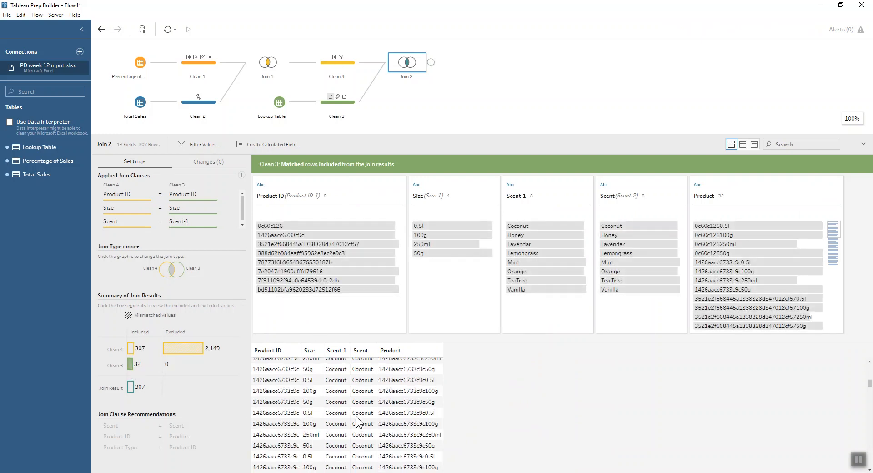
scroll(359, 421, up, 20)
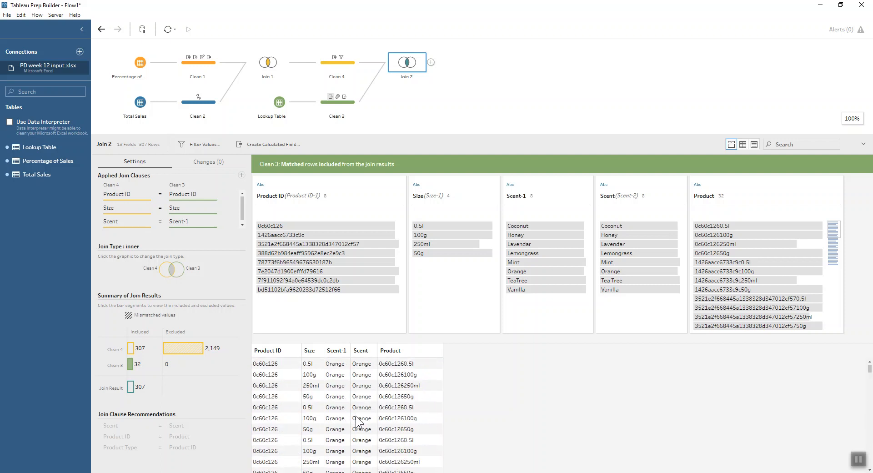
Review the Product ID, Size and Scent join clauses of Join 2 and its join result
click(176, 196)
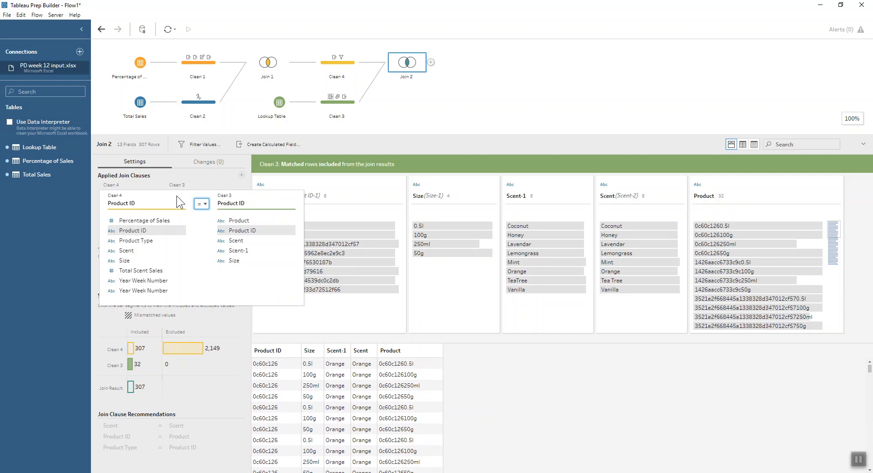
click(165, 181)
click(154, 208)
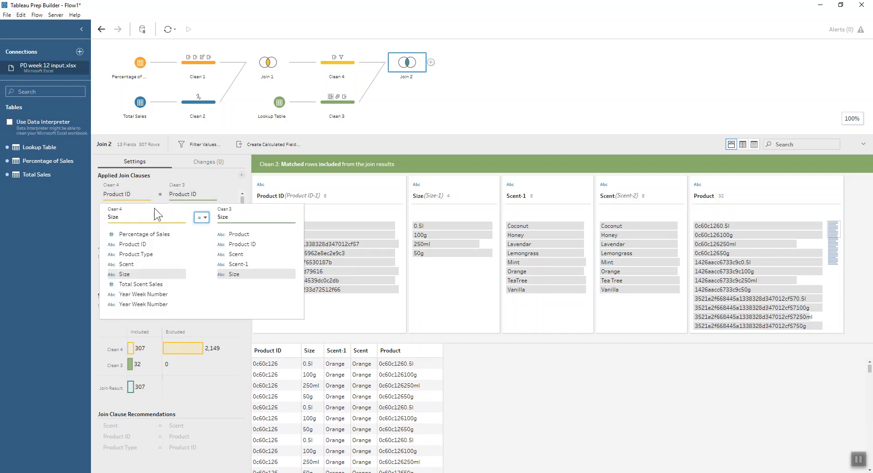
click(168, 172)
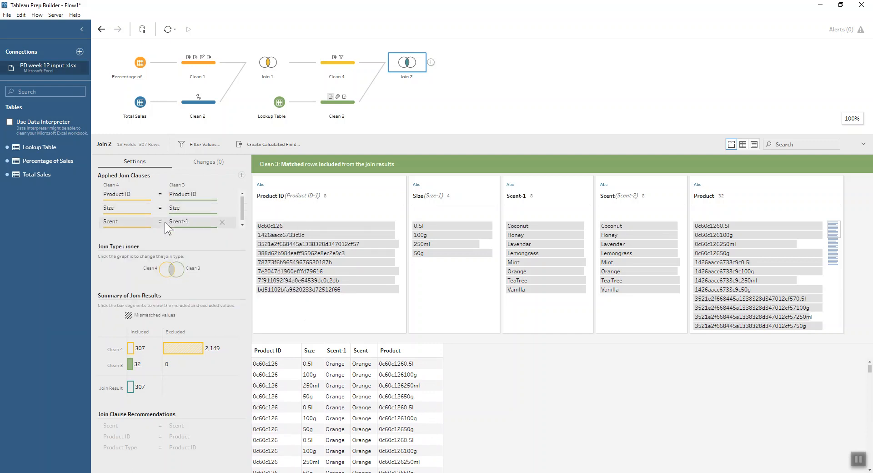
click(165, 222)
click(165, 176)
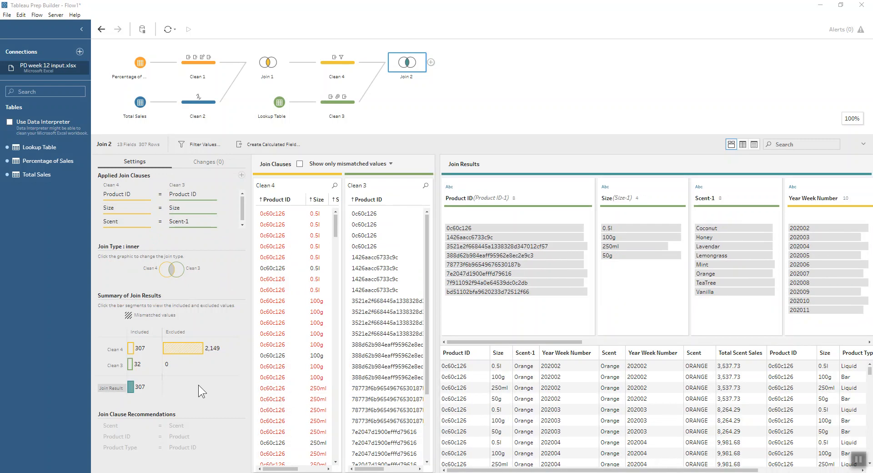
mouse_move(130, 389)
Examine Clean 2, Join 1, the Total Sales input and Clean 1, and compare them with the Join 2 result
click(214, 100)
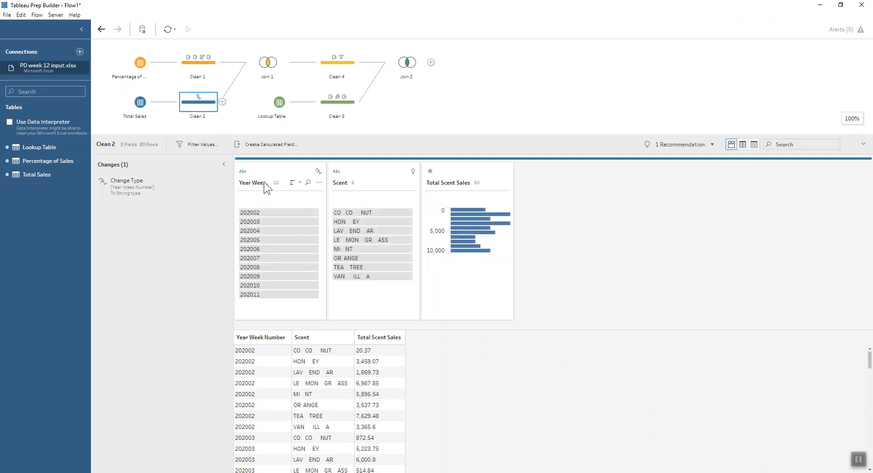
click(271, 70)
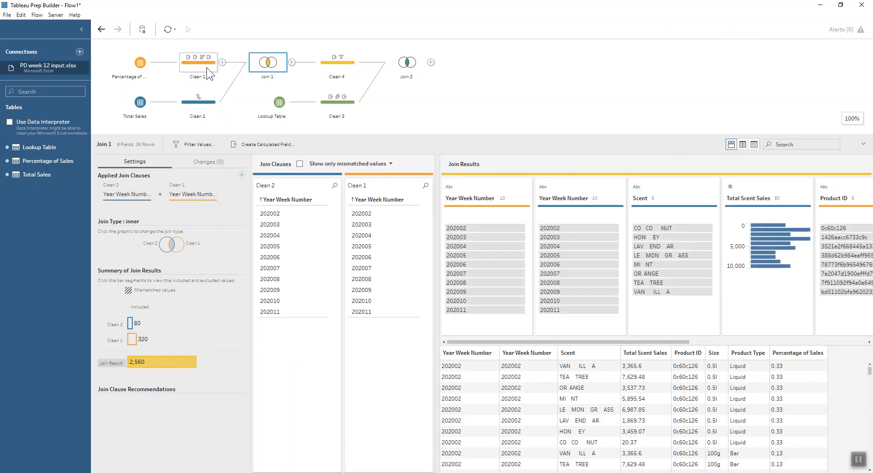
click(419, 60)
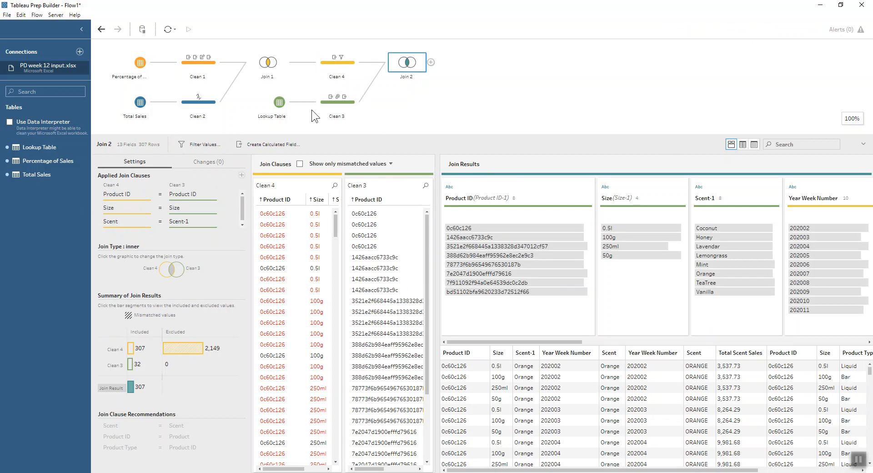
click(272, 104)
click(134, 102)
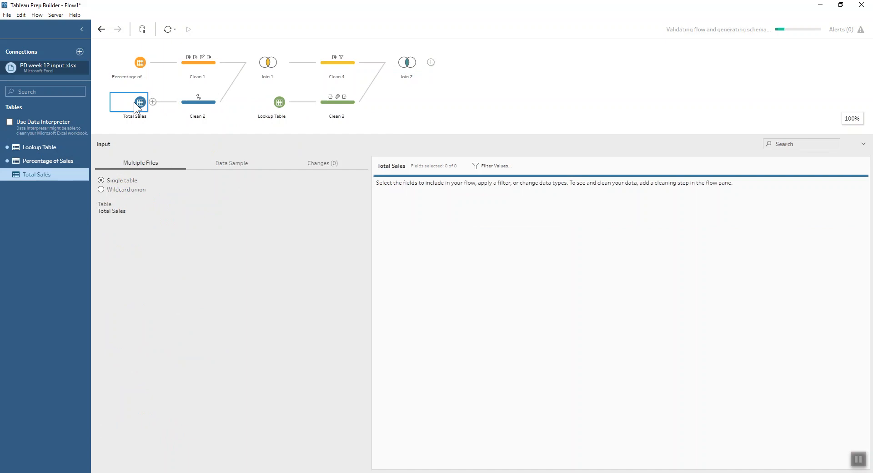
click(187, 64)
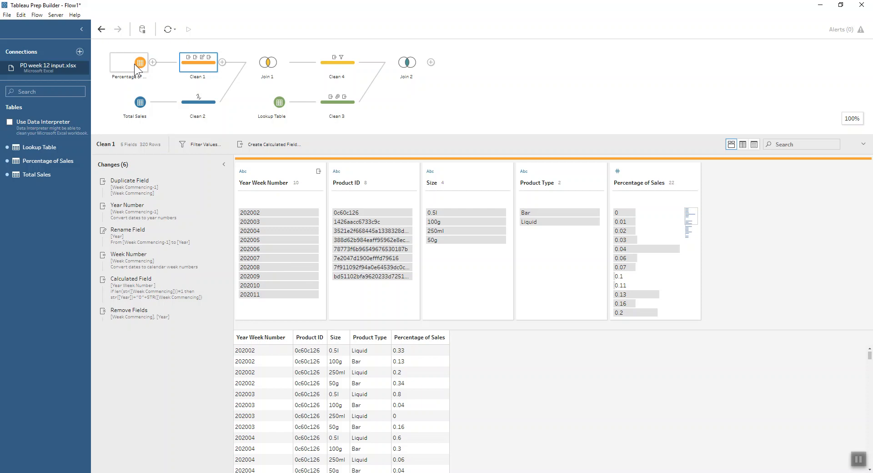
click(400, 67)
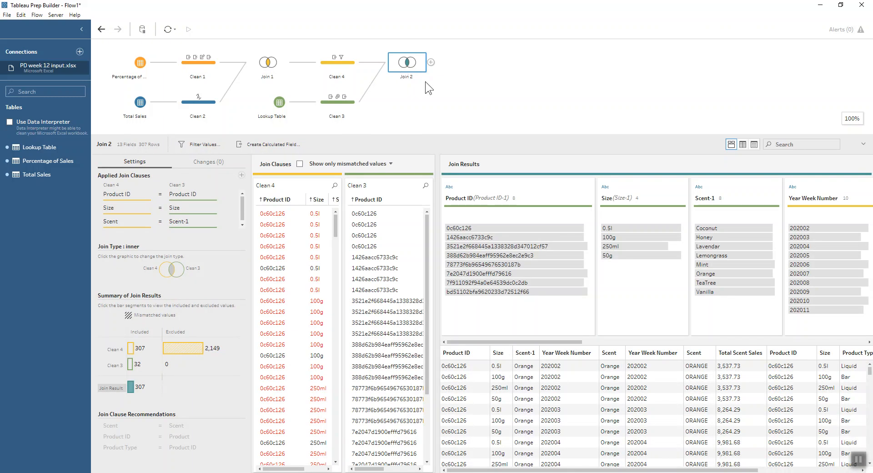
Remove the duplicate Product ID-1 and Size-1 fields from Join 2's results
click(755, 145)
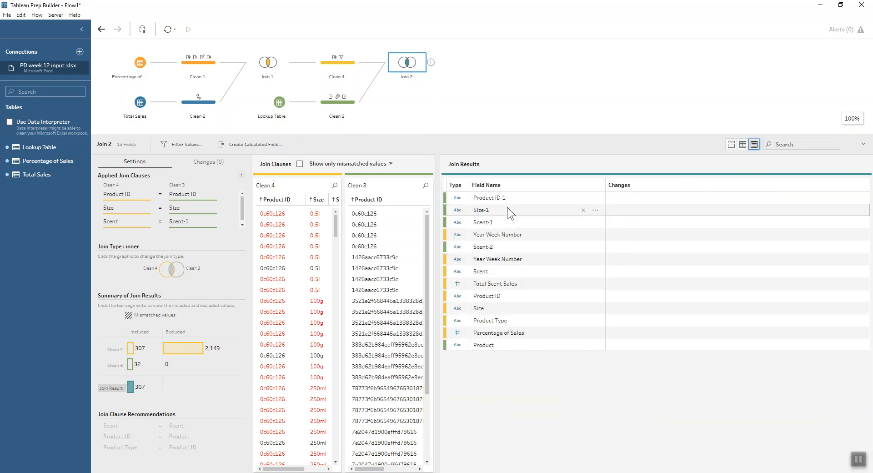
click(582, 198)
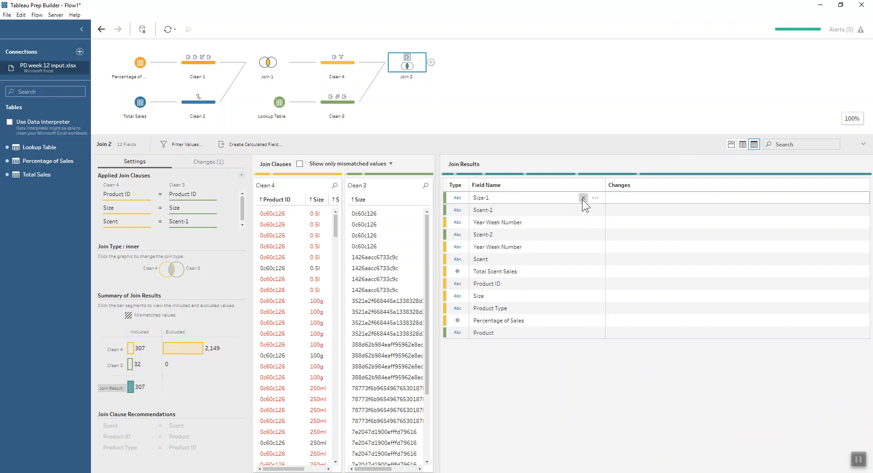
click(583, 198)
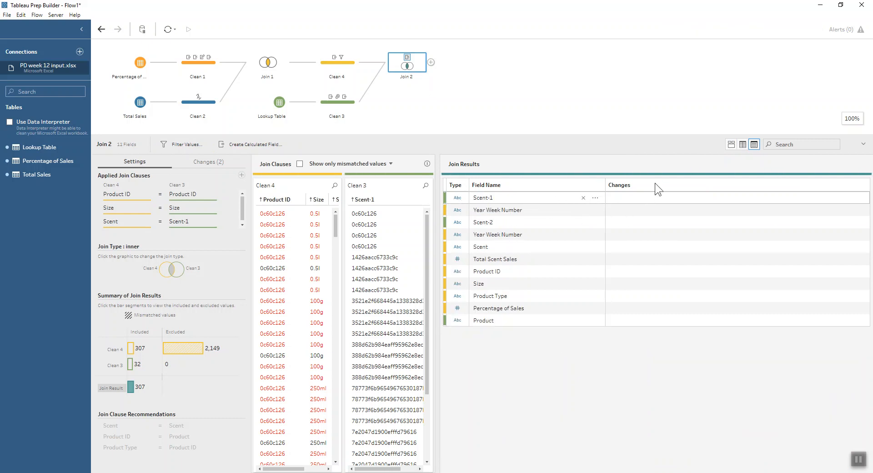
Compare the scent fields in Join 2's results and remove Scent-1 and the uppercase Scent field, keeping Scent-2
click(732, 145)
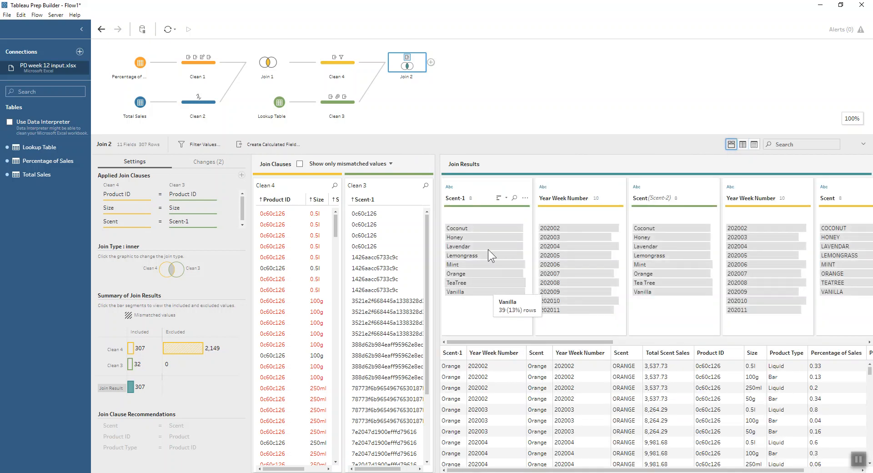
drag(496, 340, 536, 342)
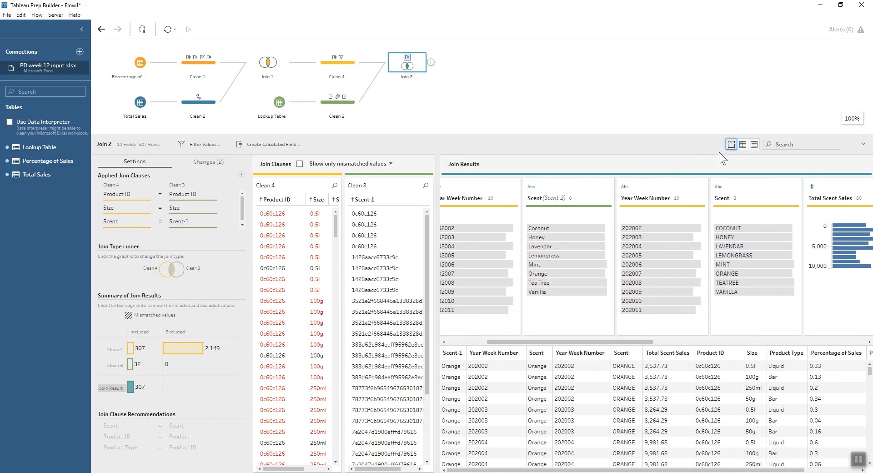
click(754, 145)
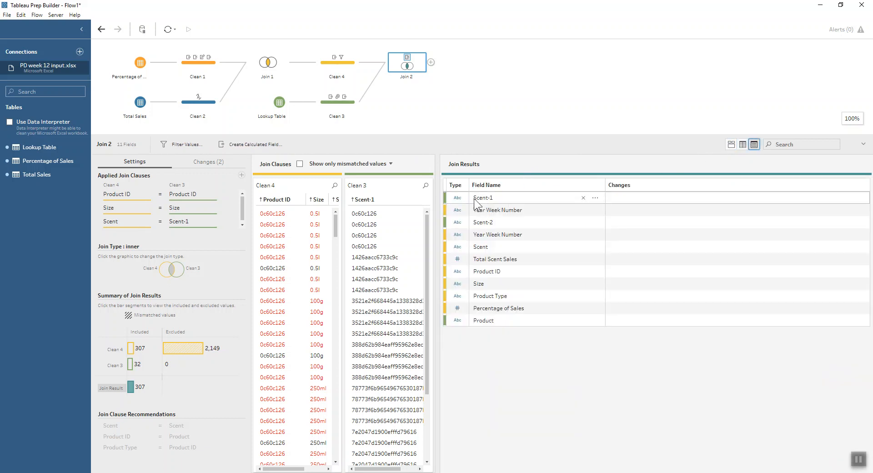
click(582, 198)
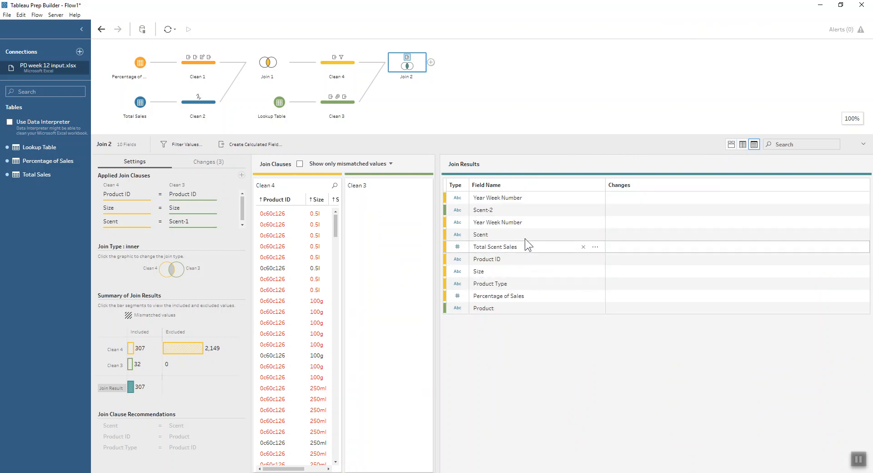
click(583, 234)
Try to rename the Scent-2 field in Join 2's results as Scent
double_click(489, 211)
click(494, 210)
key(BackSpace)
key(BackSpace)
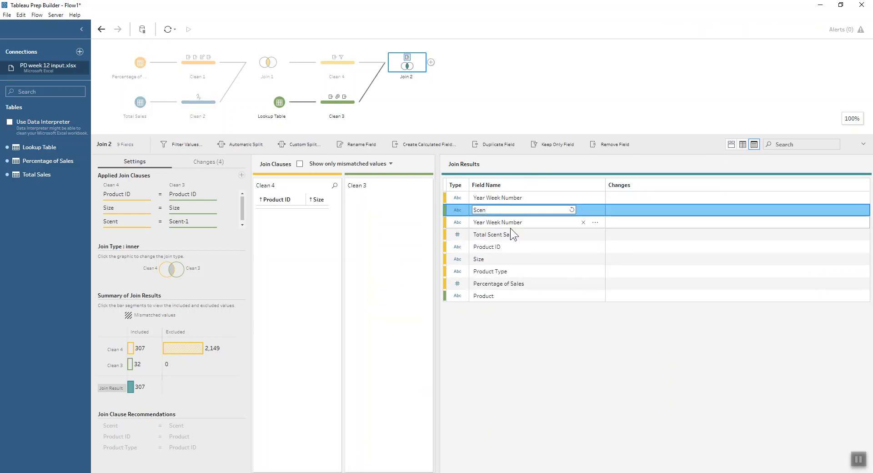
click(569, 244)
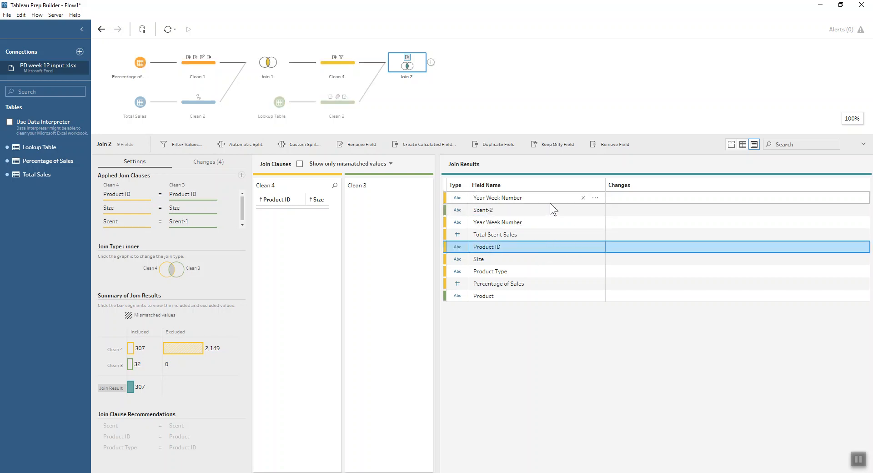
Remove the duplicate Year Week Number field from Join 2 and add a cleaning step after it, shown as profile cards
click(583, 197)
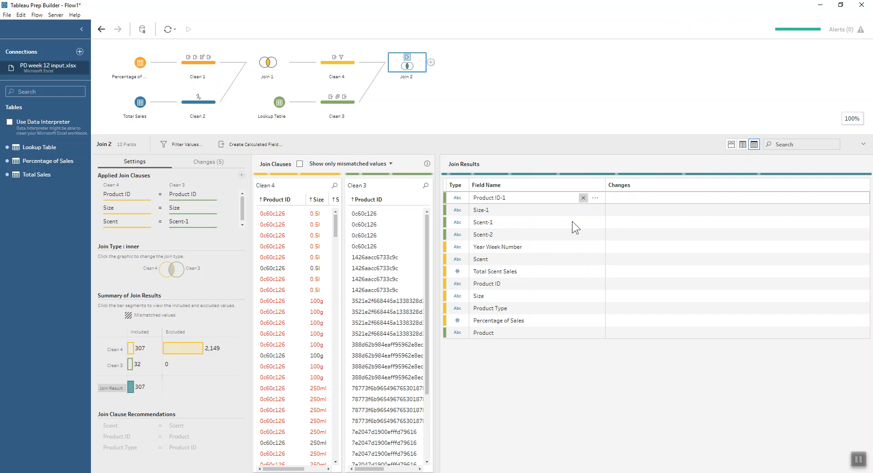
click(431, 62)
click(444, 85)
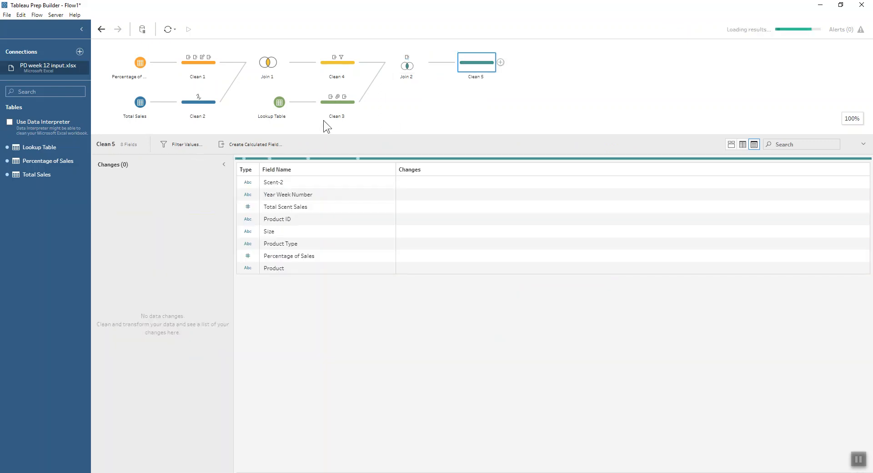
click(727, 144)
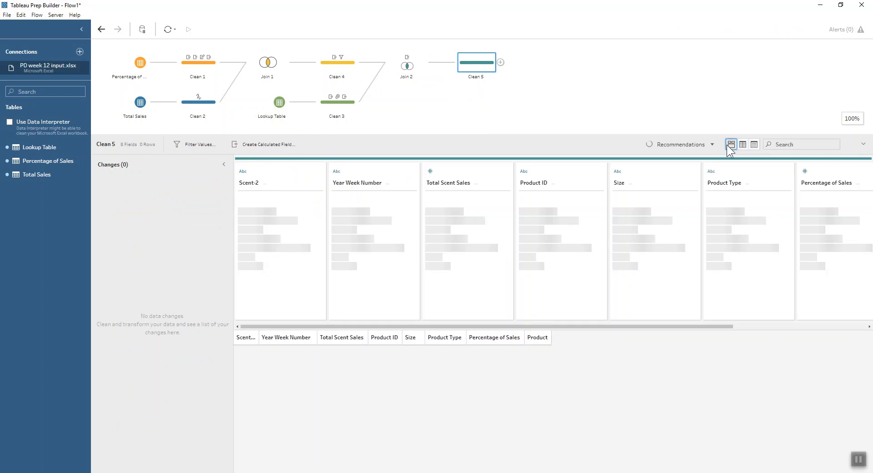
Rename the Scent-2 field in Clean 5 as Secnt
double_click(248, 182)
text(Secnt)
key(Return)
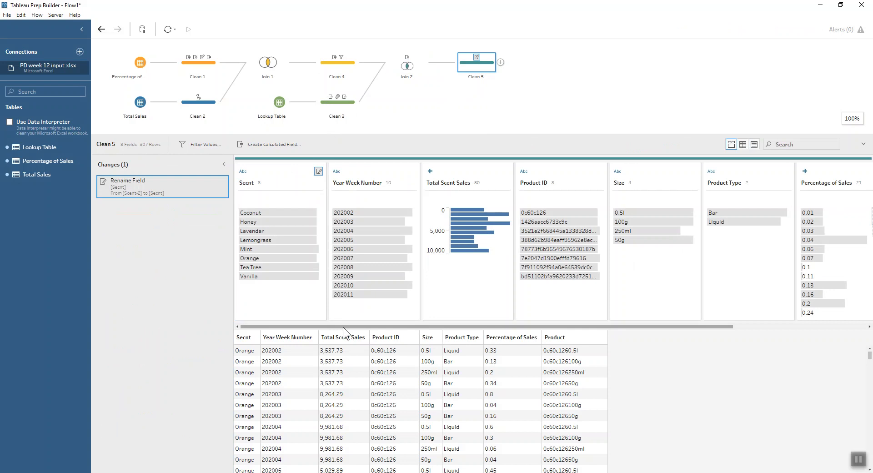
Remove the Product and Product ID fields from Clean 5
drag(587, 324, 787, 315)
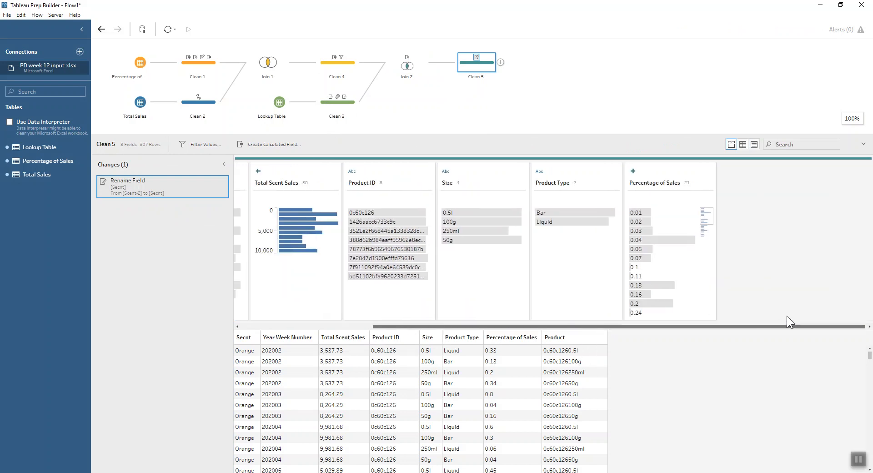
click(787, 168)
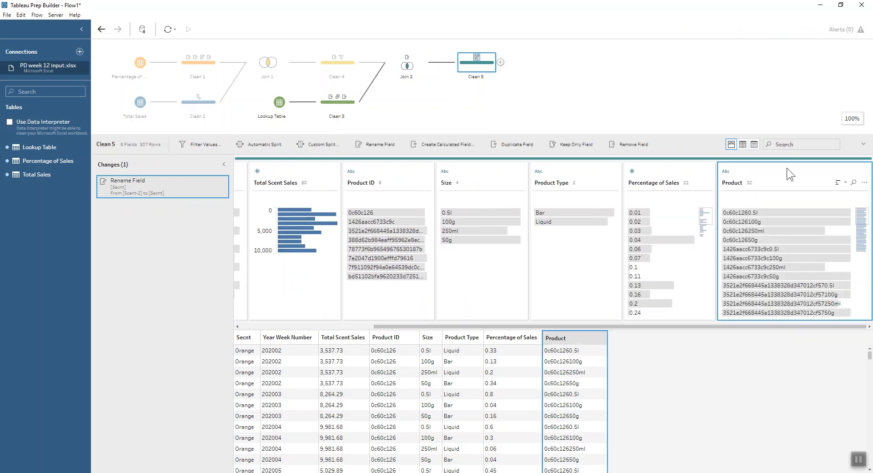
click(630, 144)
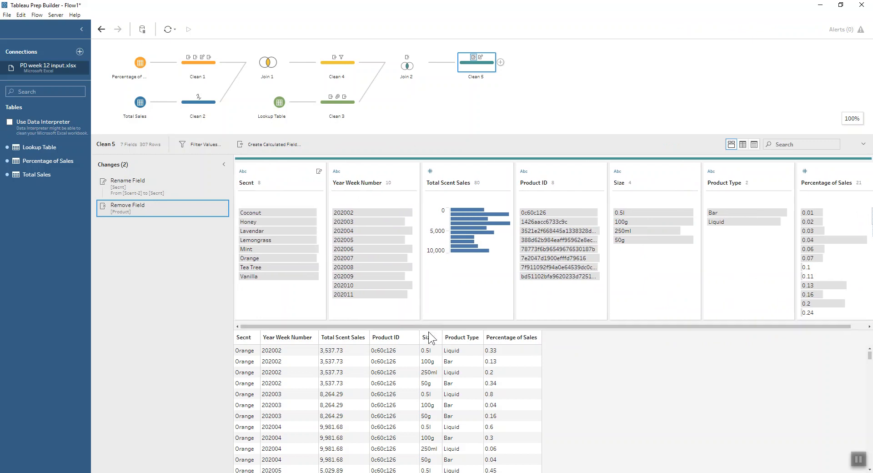
click(564, 168)
click(639, 144)
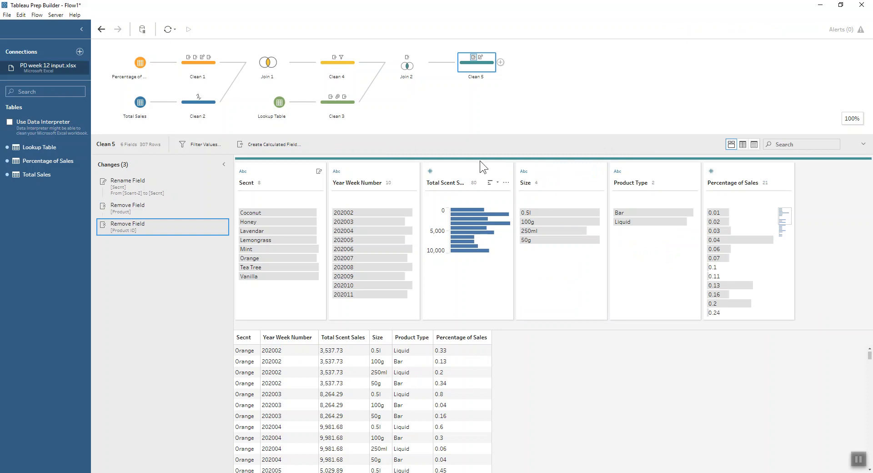
Create a calculated field named Sales in Clean 5 with the formula round([Total Scent Sales]*[Percentage of Sales],2)
click(247, 148)
text(Sales)
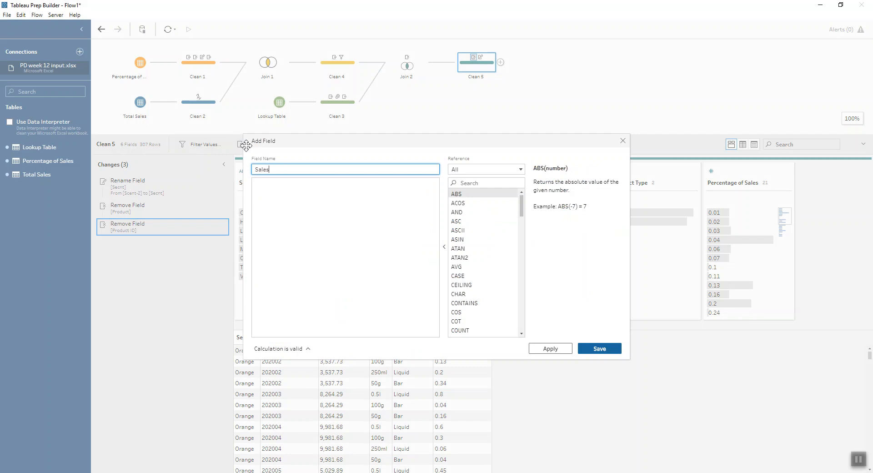
click(271, 205)
text([)
key(Return)
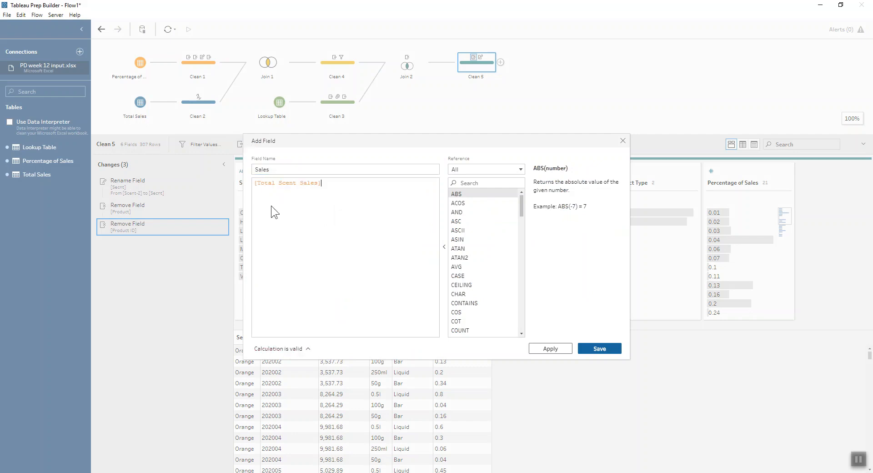
text(*pec)
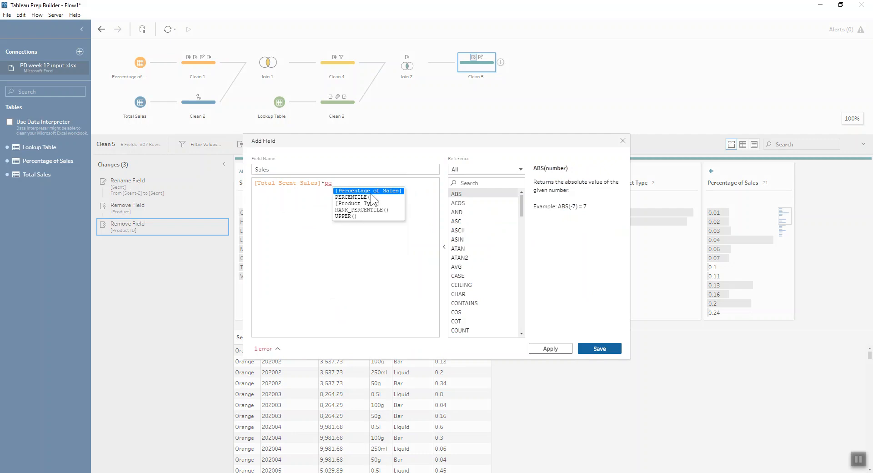
click(371, 193)
text(,2))
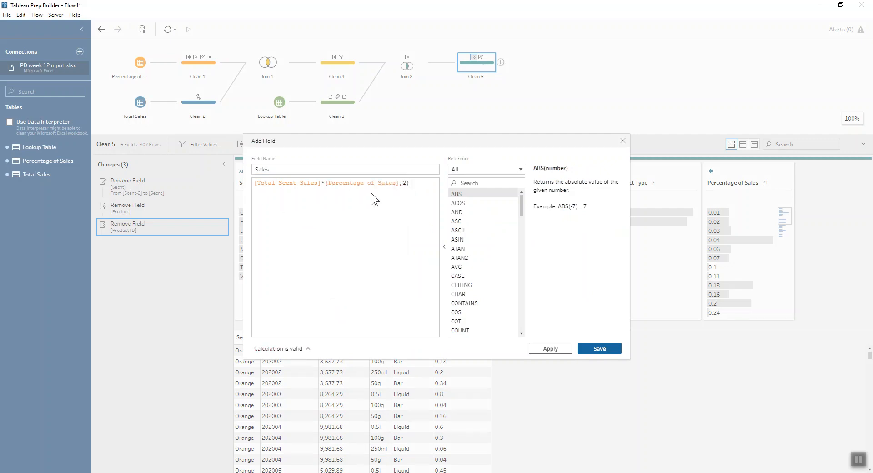
key(Left)
text(round()
click(603, 350)
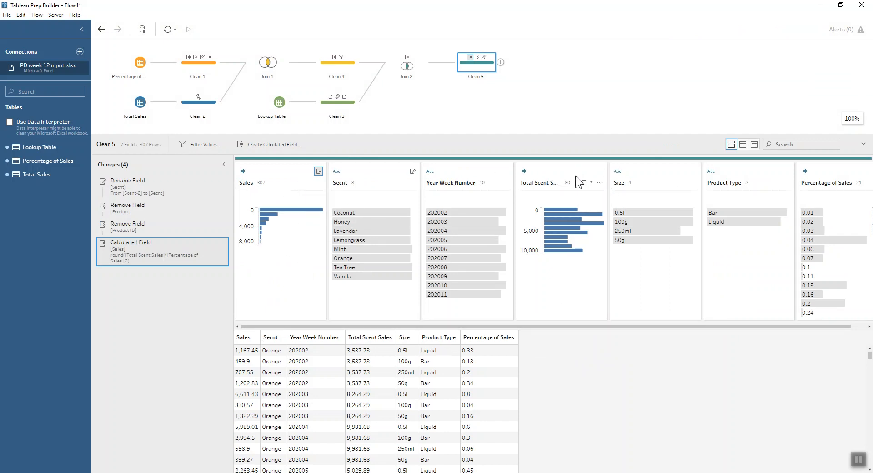
Remove the Total Scent Sales and Percentage of Sales fields from Clean 5 together
click(582, 181)
scroll(630, 324, right, 2)
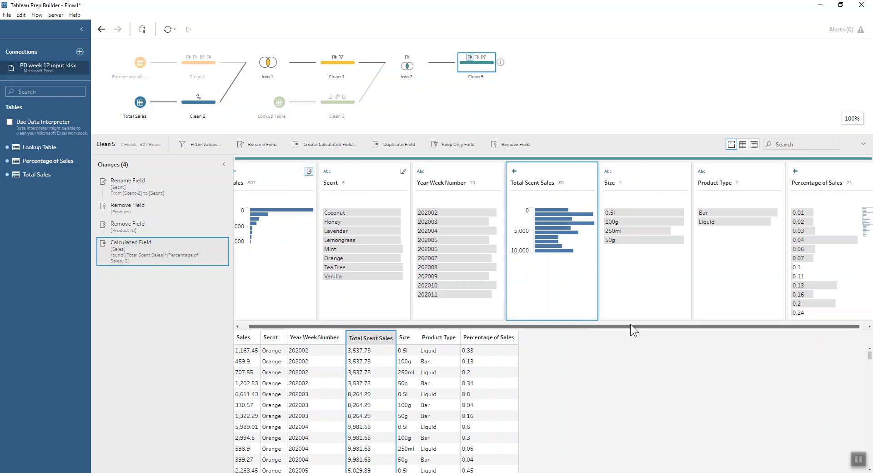
ctrl+click(815, 167)
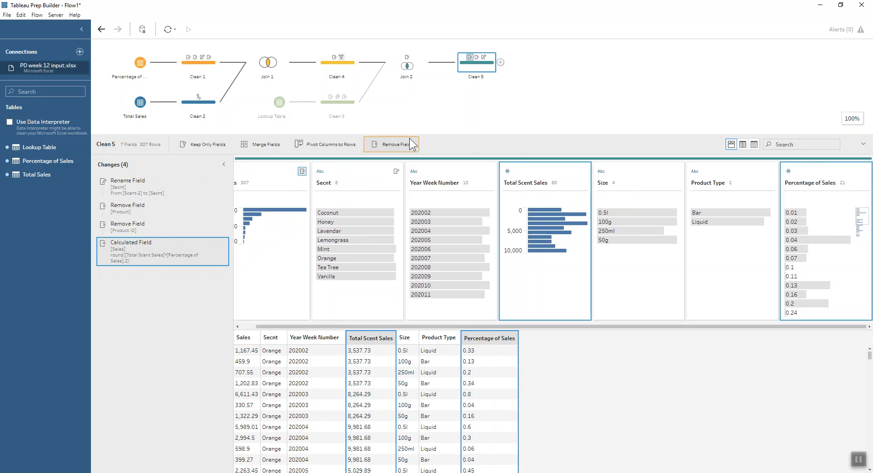
click(395, 144)
Reorder the Clean 5 fields so Sales comes last and Year Week Number comes first
drag(761, 184, 704, 173)
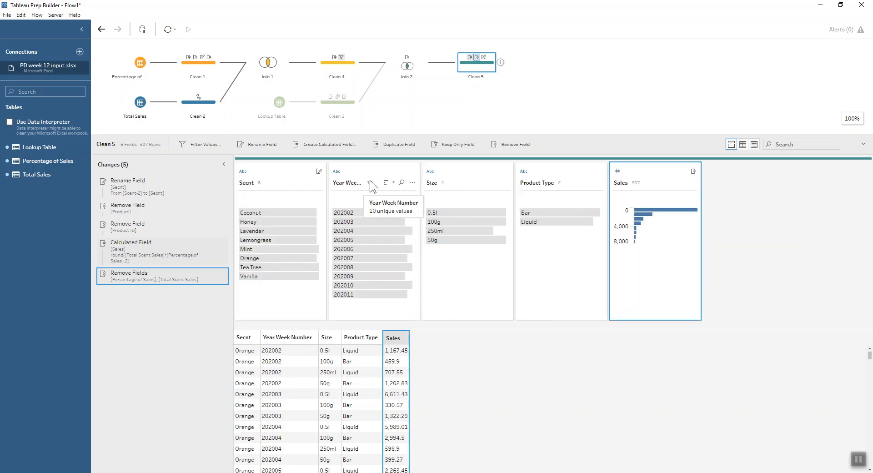
drag(361, 172, 237, 178)
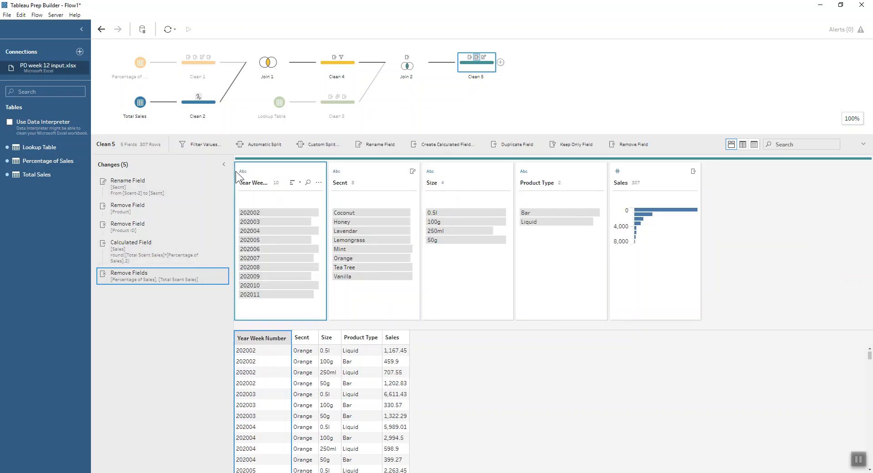